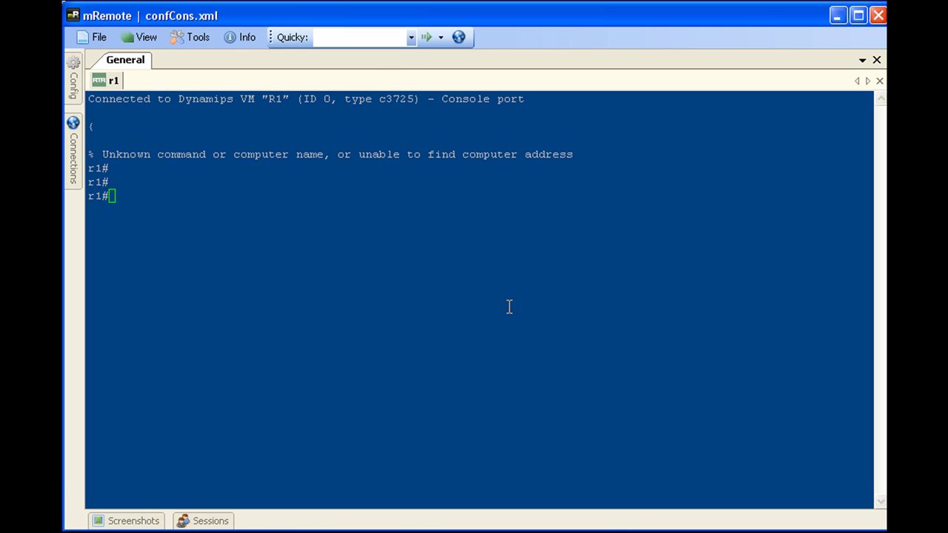
On r1, run 'sh ip int br | e ass', then ping the copied Loopback0 address 1.1.1.1
text(sh ip int br | e ass)
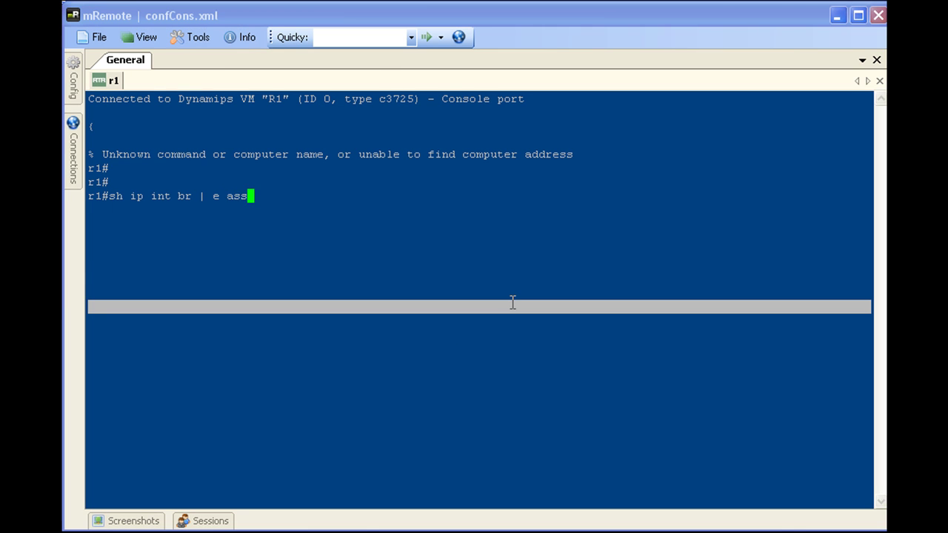
key(Return)
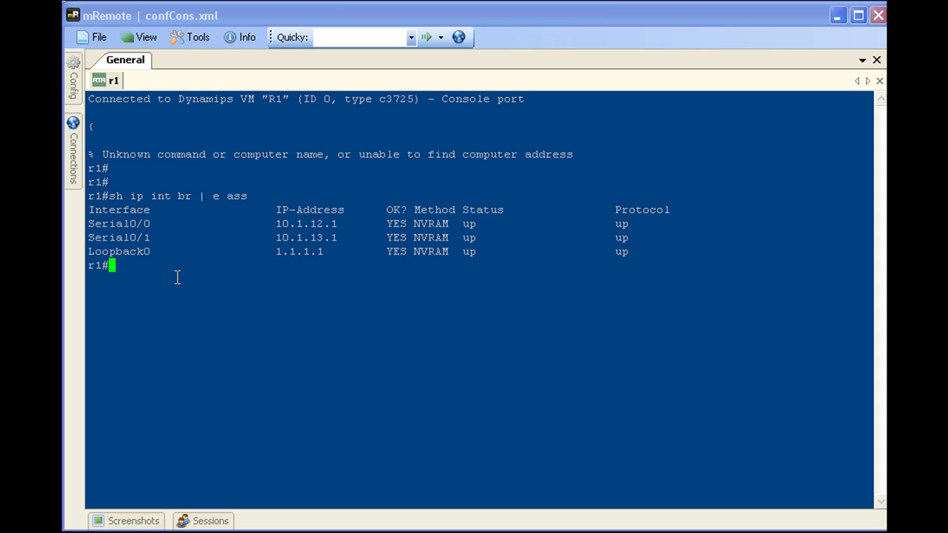
text(ping)
drag(323, 252, 270, 252)
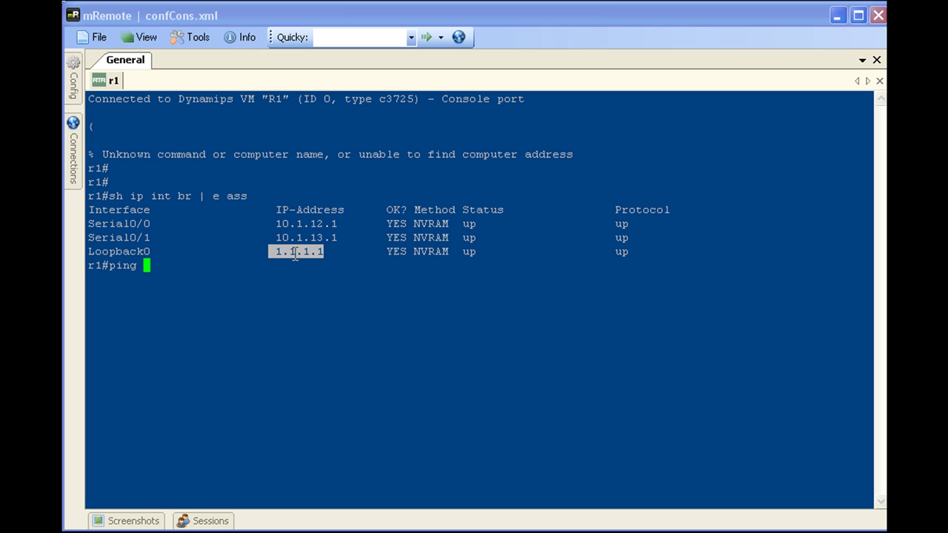
right_click(295, 254)
key(Return)
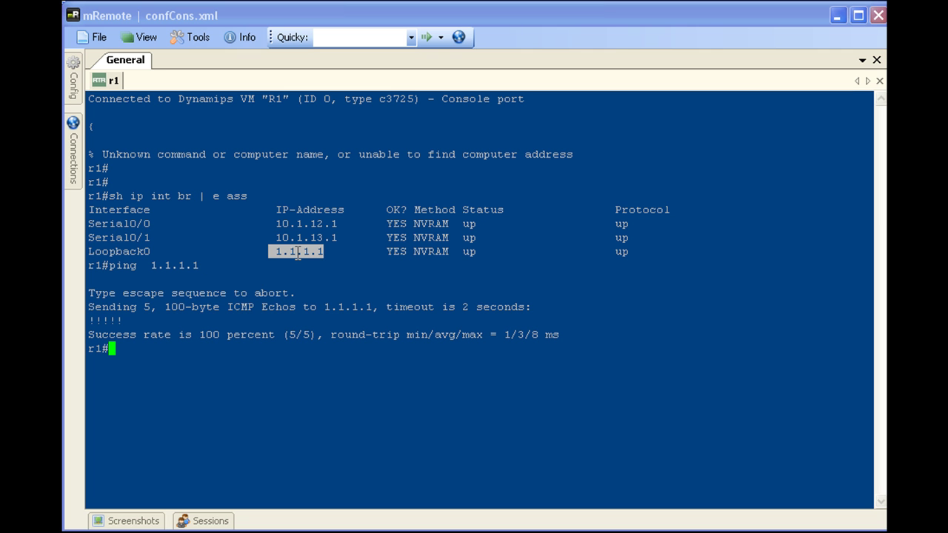
drag(126, 159, 376, 315)
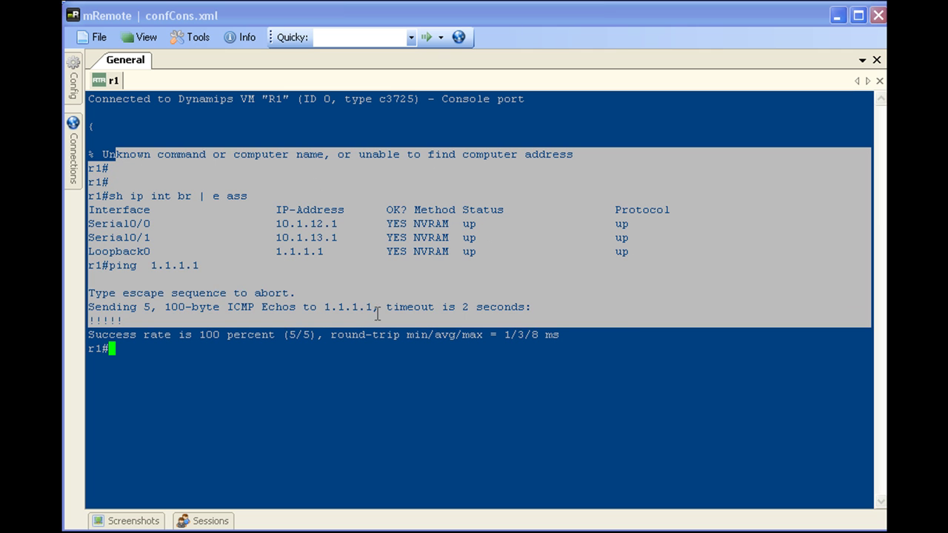
click(372, 290)
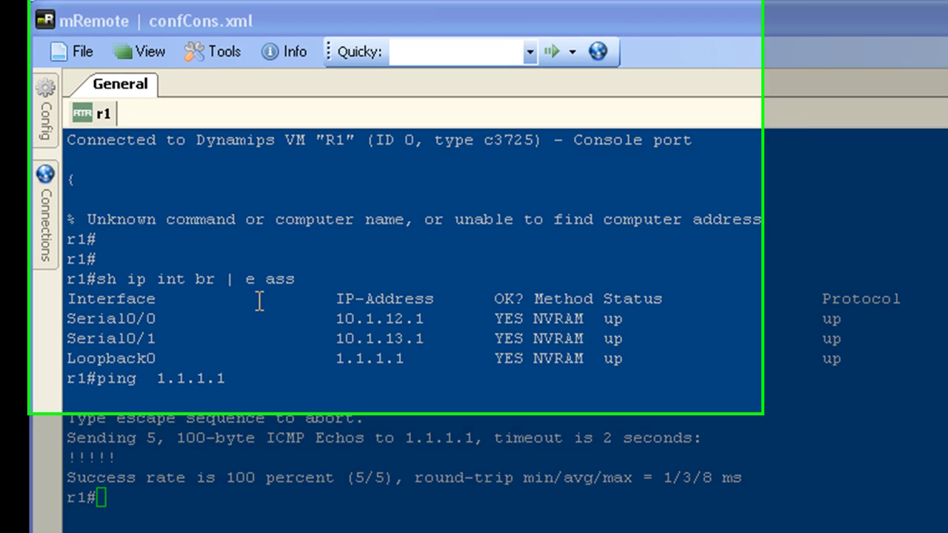
Change r1's Putty Session setting from Default Settings to the saved R1 session
mouse_move(74, 86)
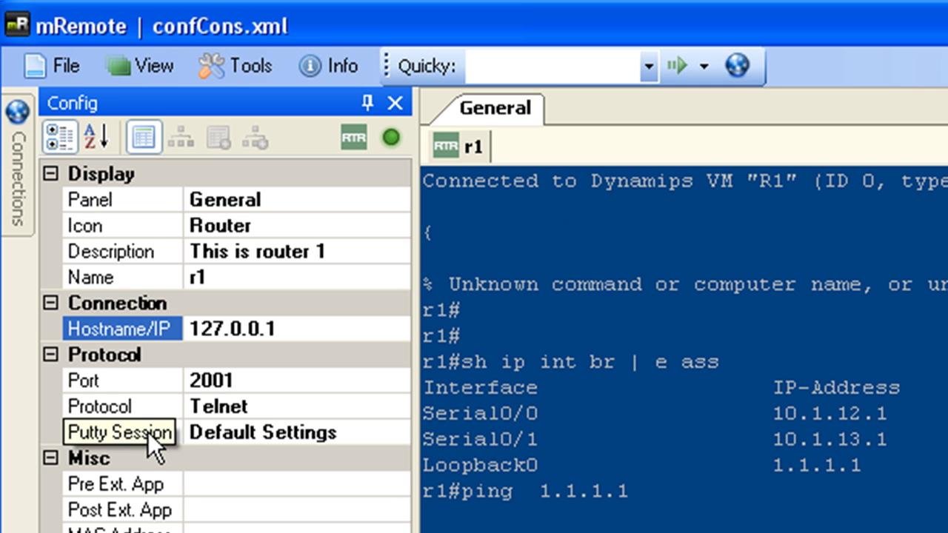
click(149, 432)
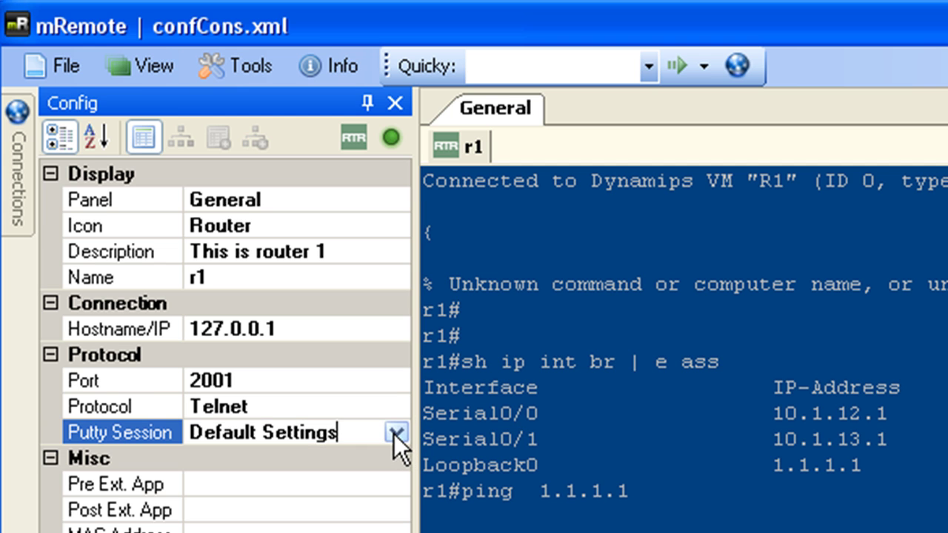
click(397, 432)
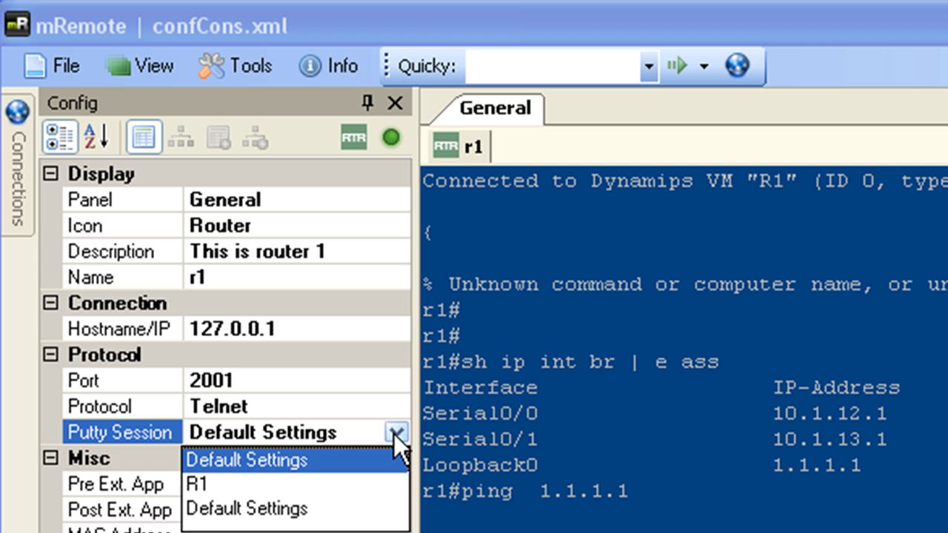
click(203, 485)
click(205, 493)
click(367, 103)
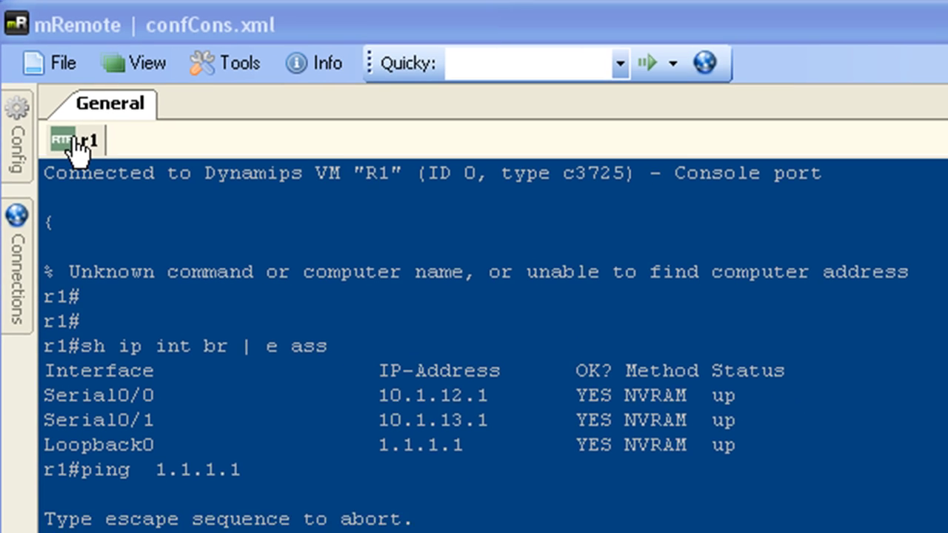
Reconnect the r1 console session from its tab's context menu
right_click(76, 143)
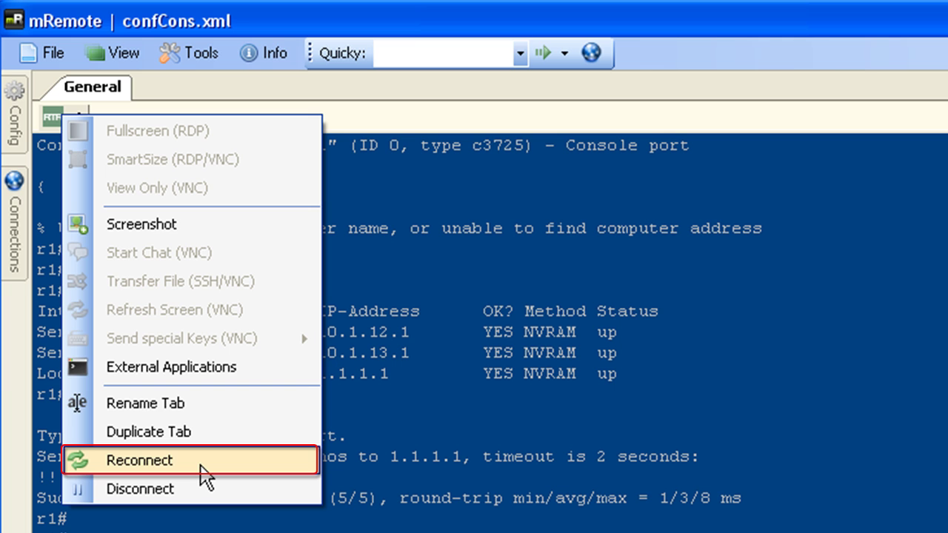
click(204, 475)
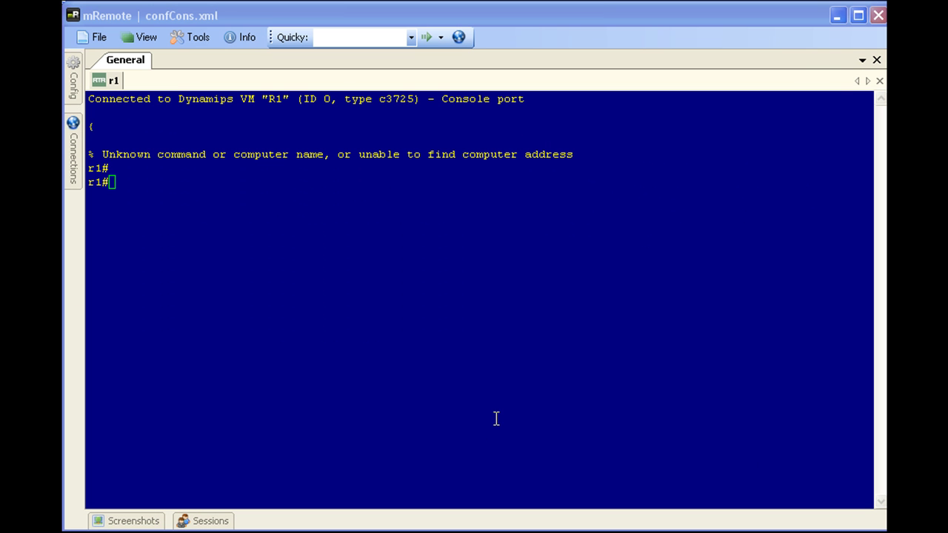
Pin the Connections panel open and add a new connection named r2
mouse_move(77, 177)
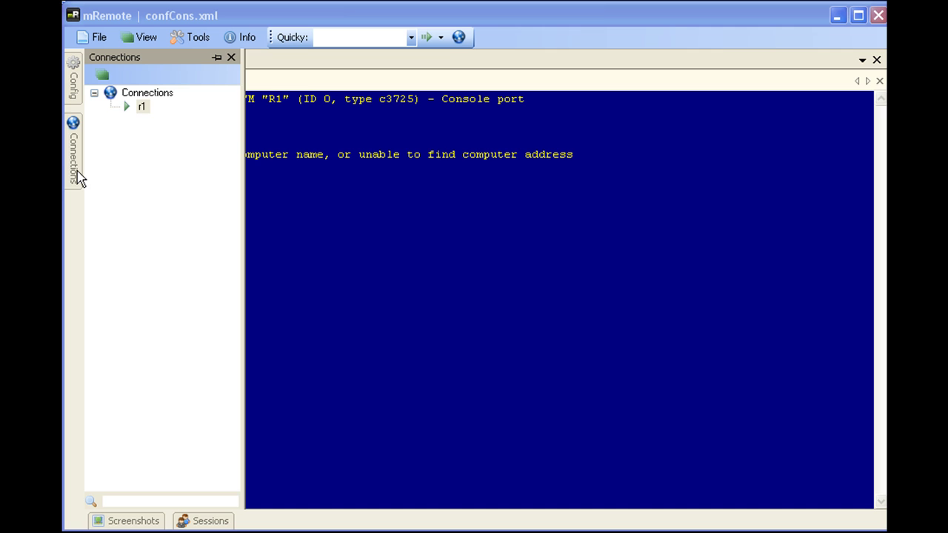
click(217, 58)
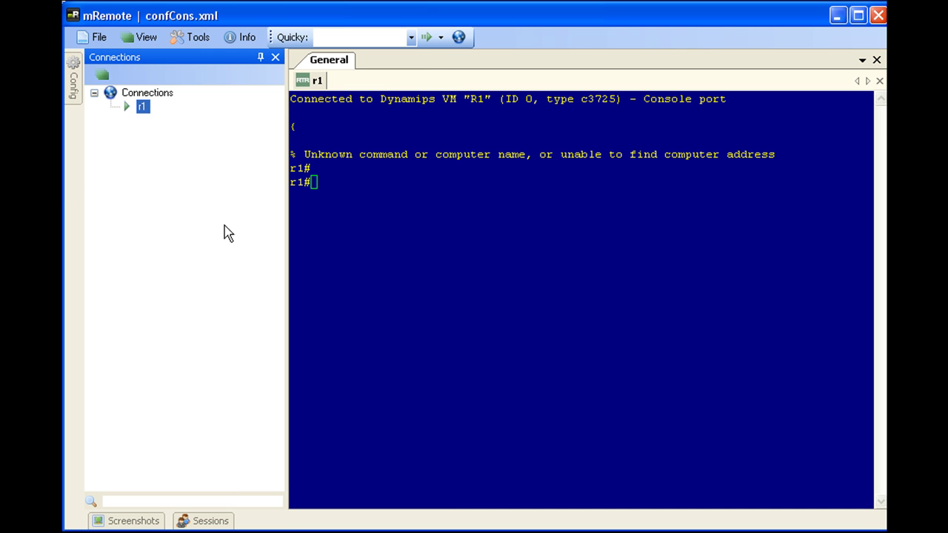
right_click(140, 99)
click(229, 104)
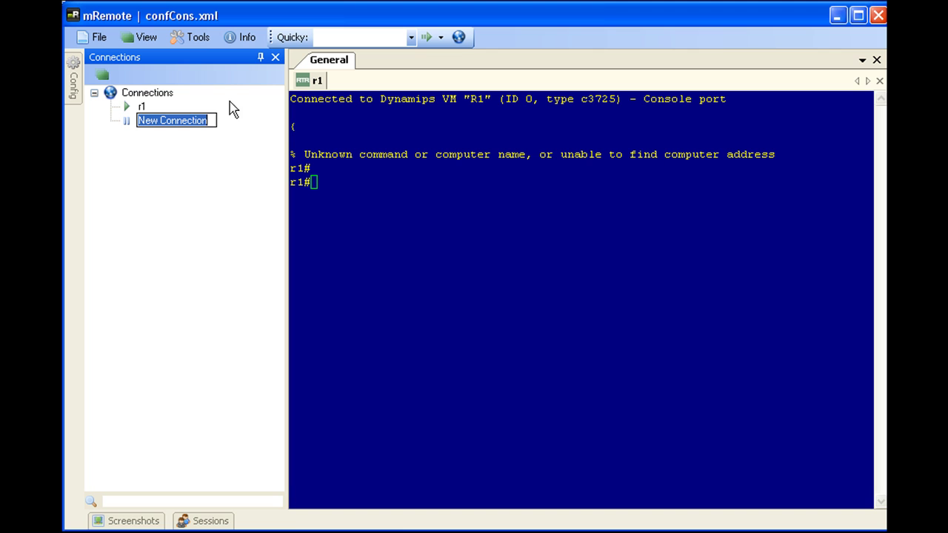
text(r2)
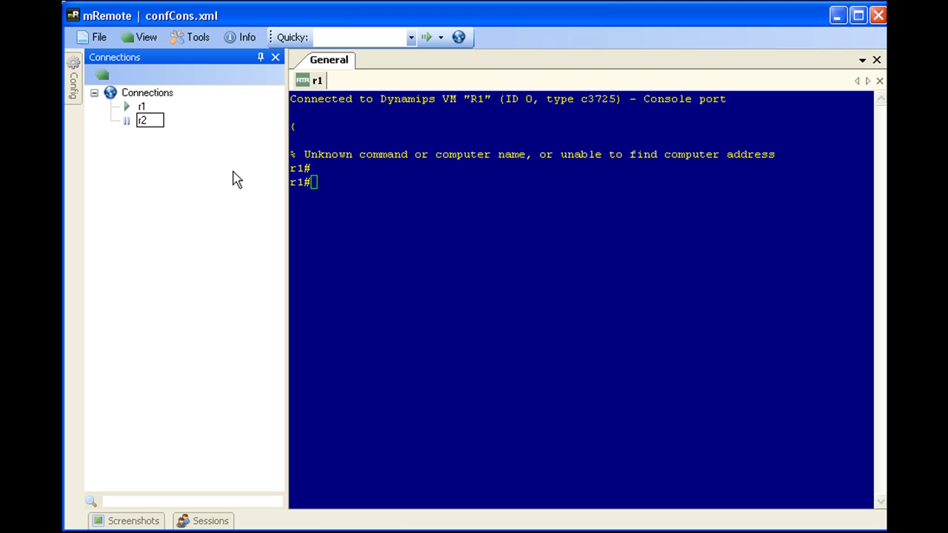
key(Return)
Add a second connection named r3 under Connections, then select r2
right_click(139, 94)
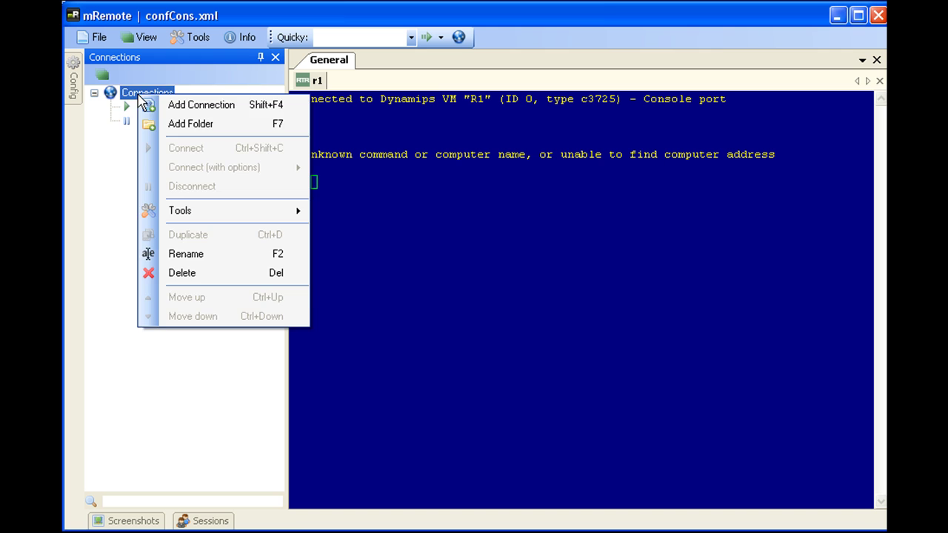
click(197, 111)
text(r3)
key(Return)
click(143, 123)
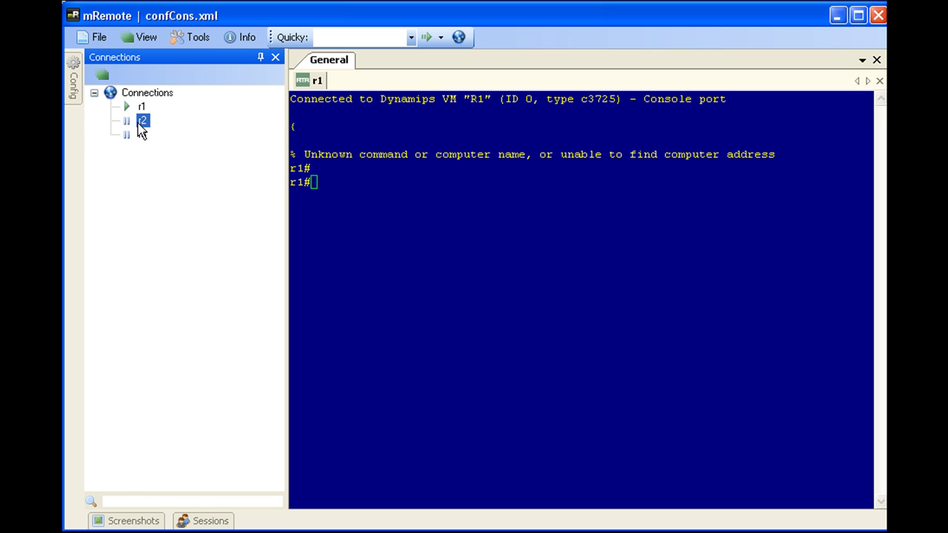
mouse_move(77, 97)
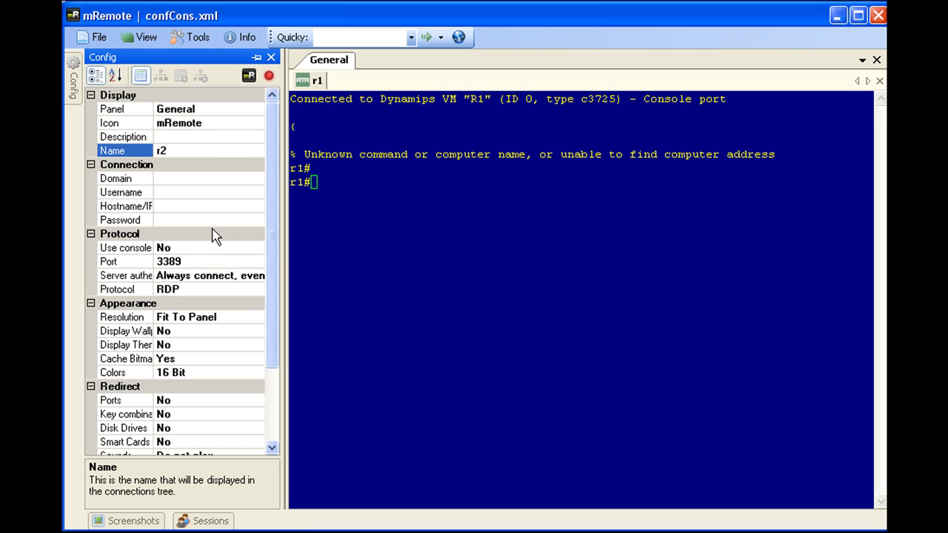
Set r2's protocol to Telnet and change its port to 2002
click(256, 290)
click(257, 289)
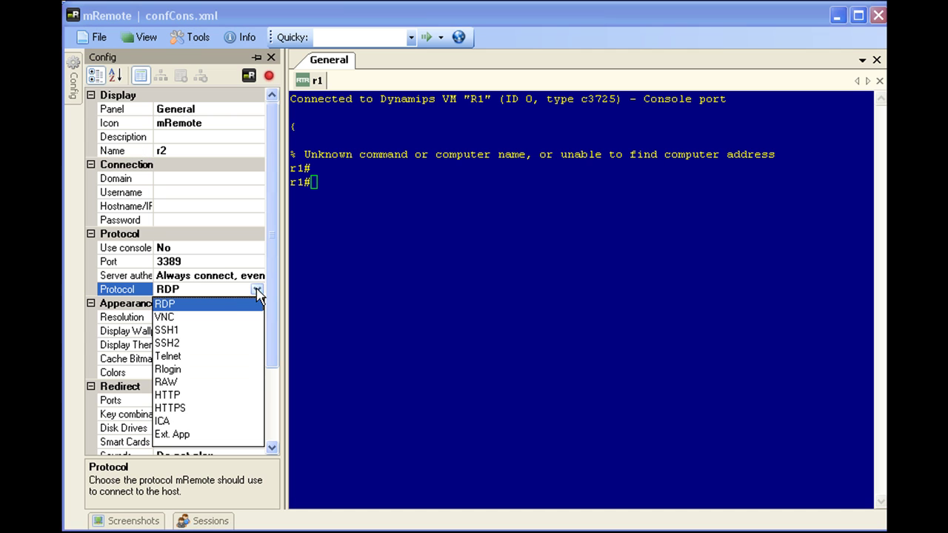
click(180, 358)
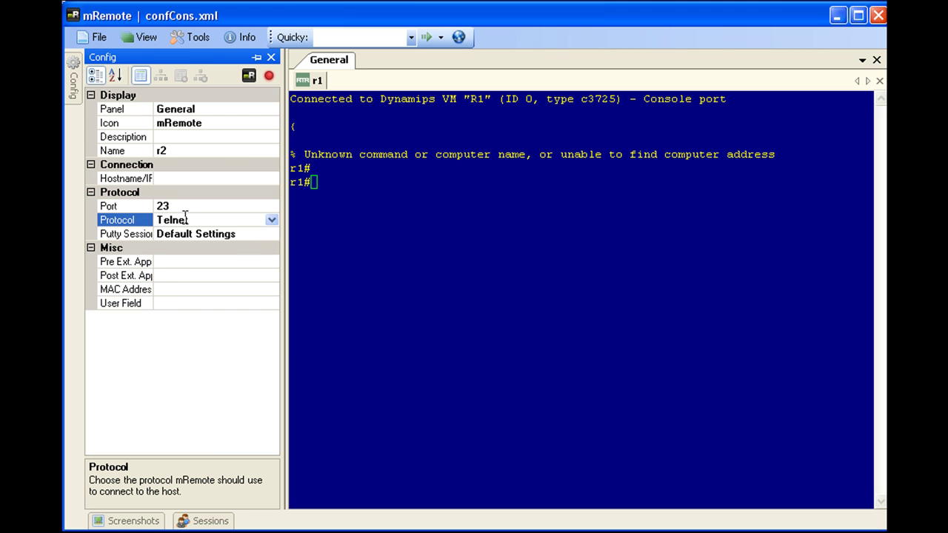
click(163, 208)
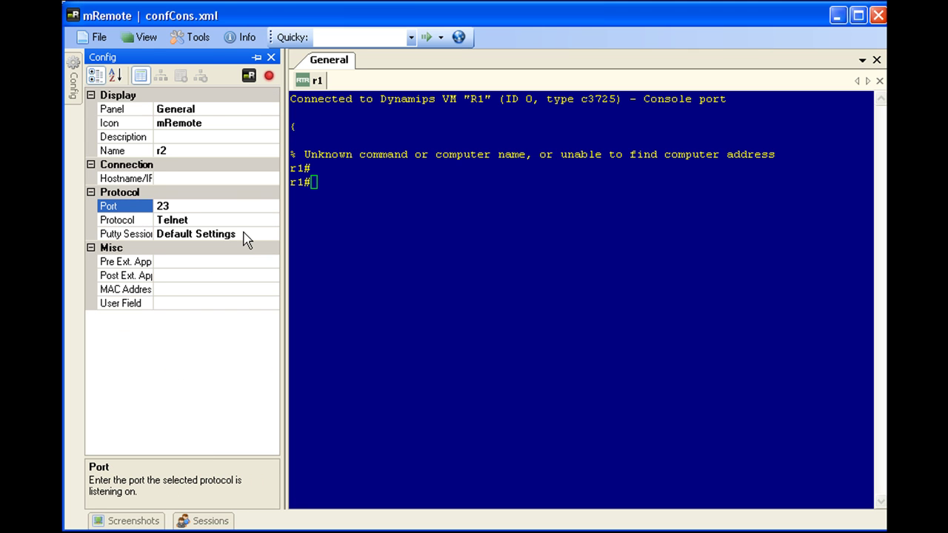
key(BackSpace)
text(002)
click(229, 154)
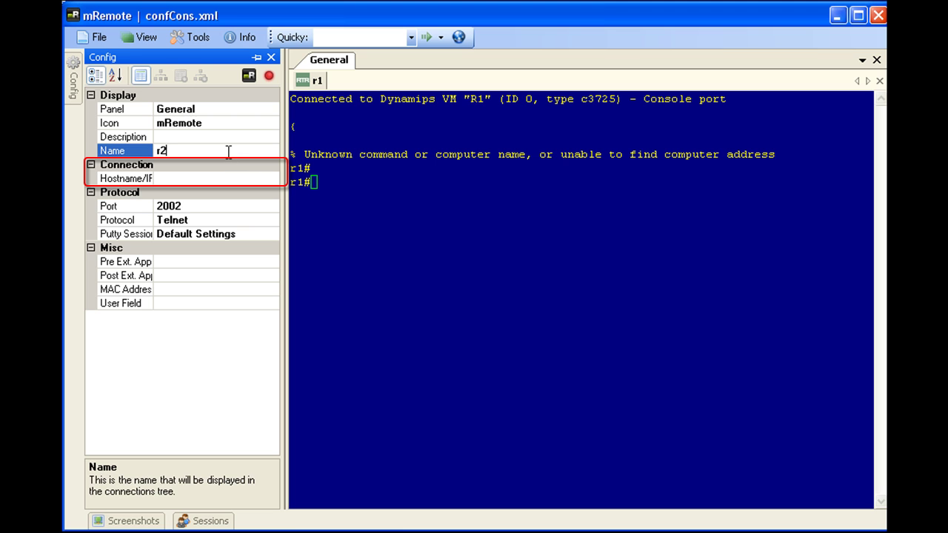
click(255, 59)
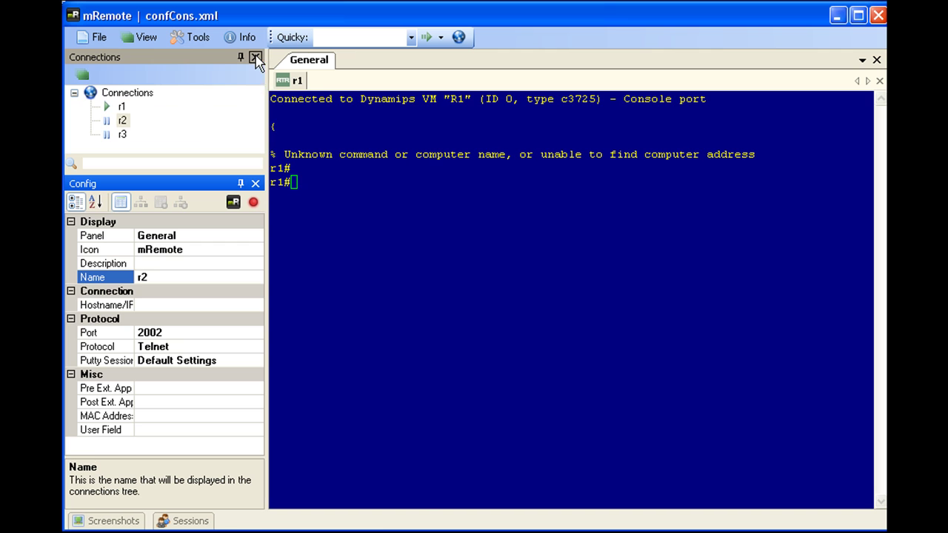
Enter 127.0.0.1 as r2's hostname and connect to the r2 console
double_click(122, 121)
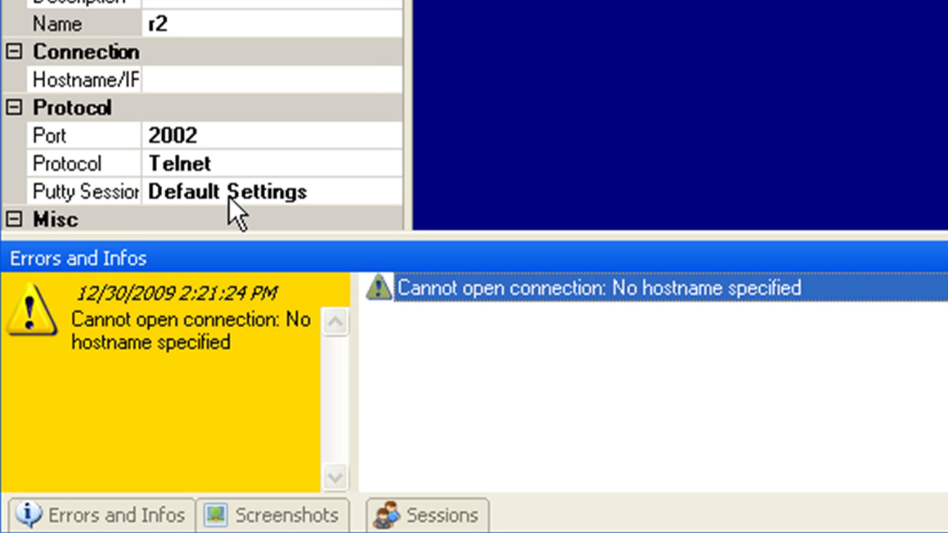
click(214, 86)
text(127.0.0.)
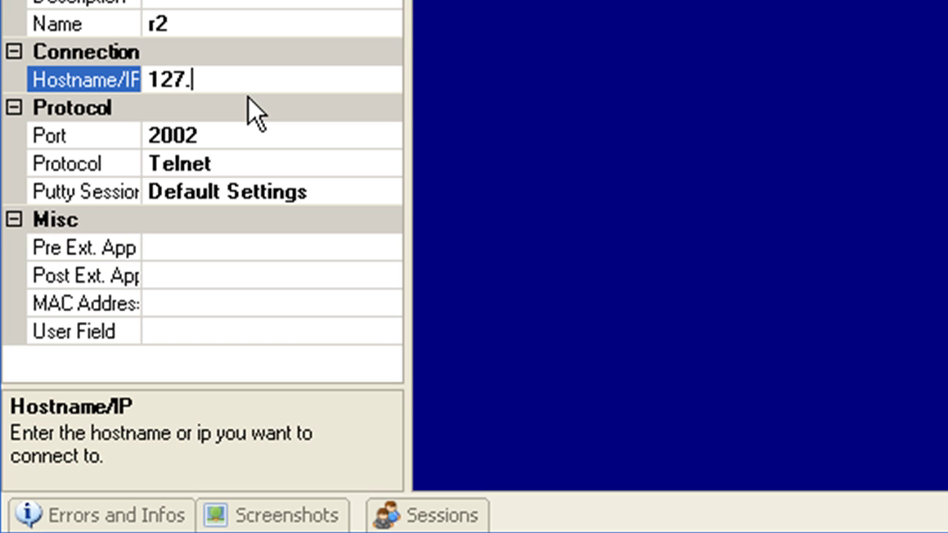
text(1)
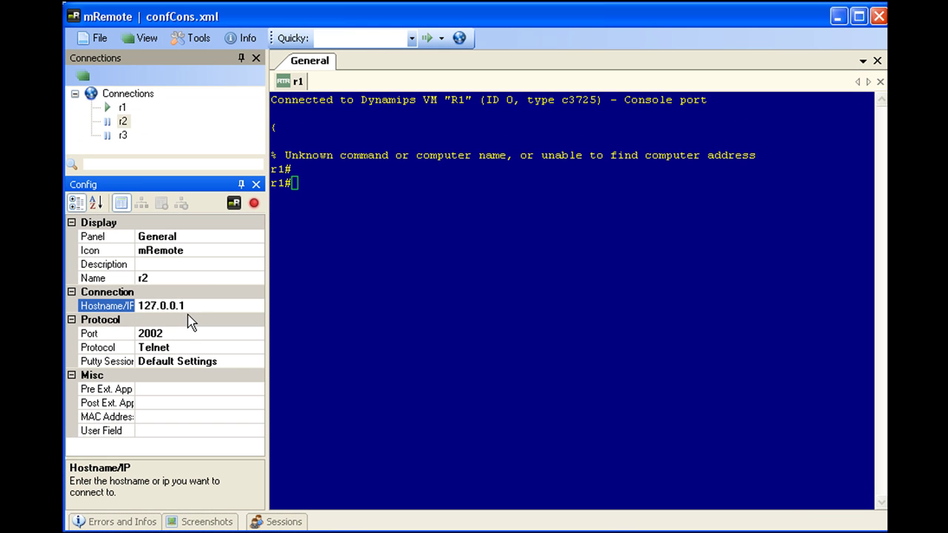
click(124, 122)
double_click(123, 122)
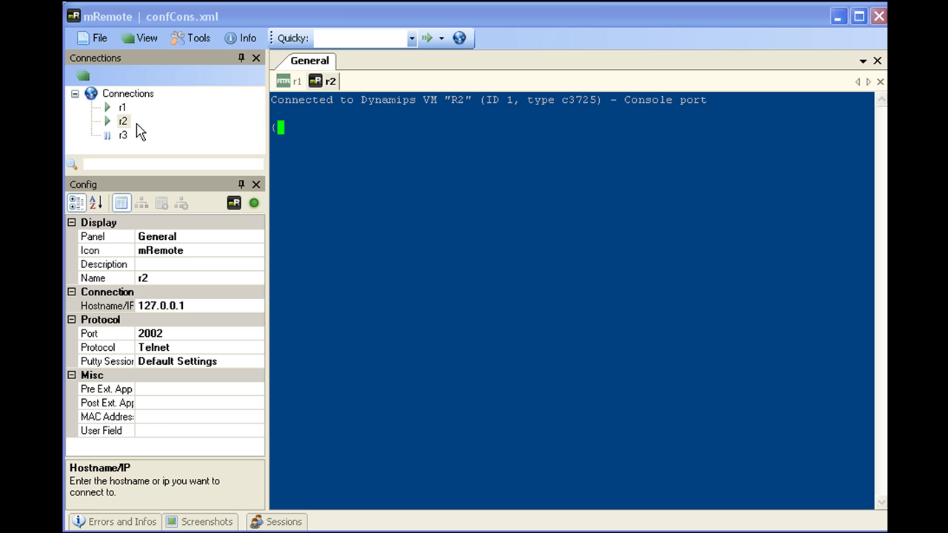
click(290, 83)
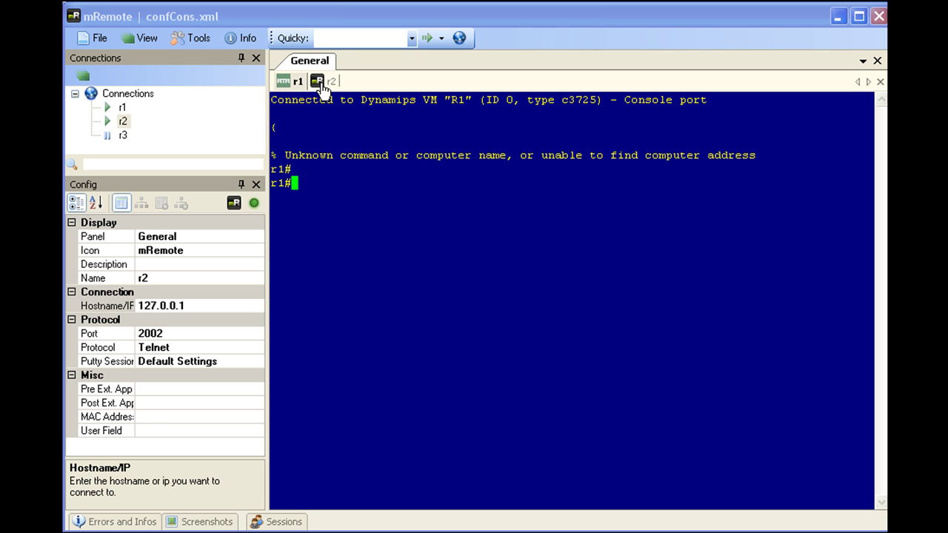
click(319, 81)
click(297, 83)
click(325, 82)
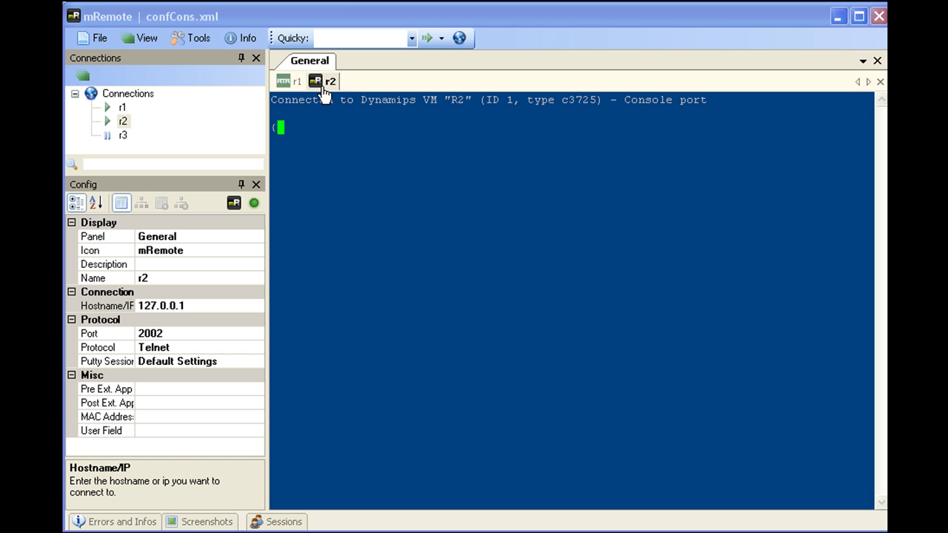
click(290, 82)
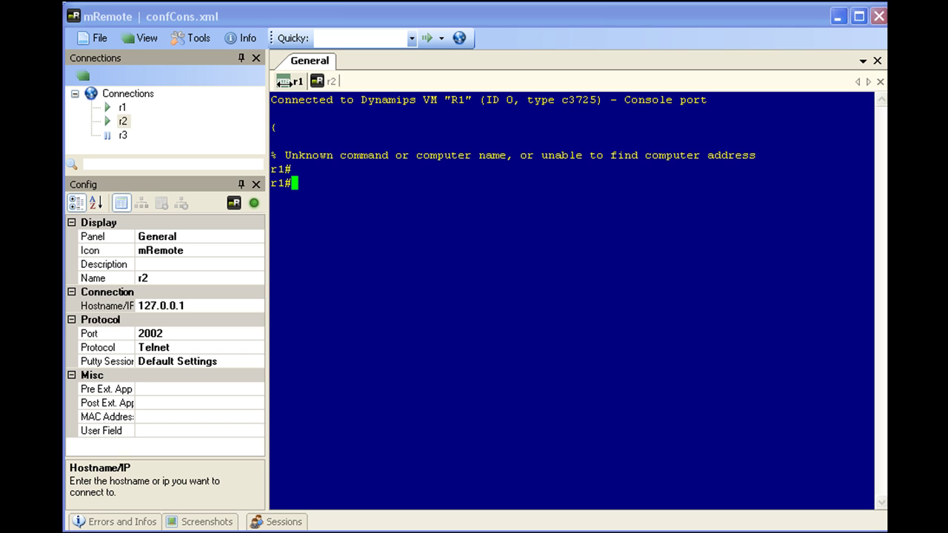
double_click(329, 83)
double_click(123, 122)
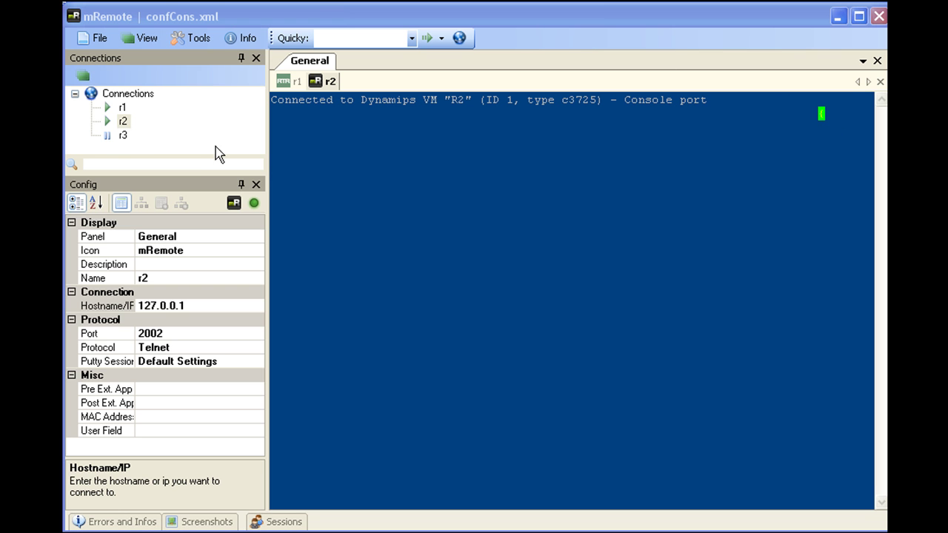
Give r3 the Telnet protocol, host 127.0.0.1 and port 2003
click(122, 136)
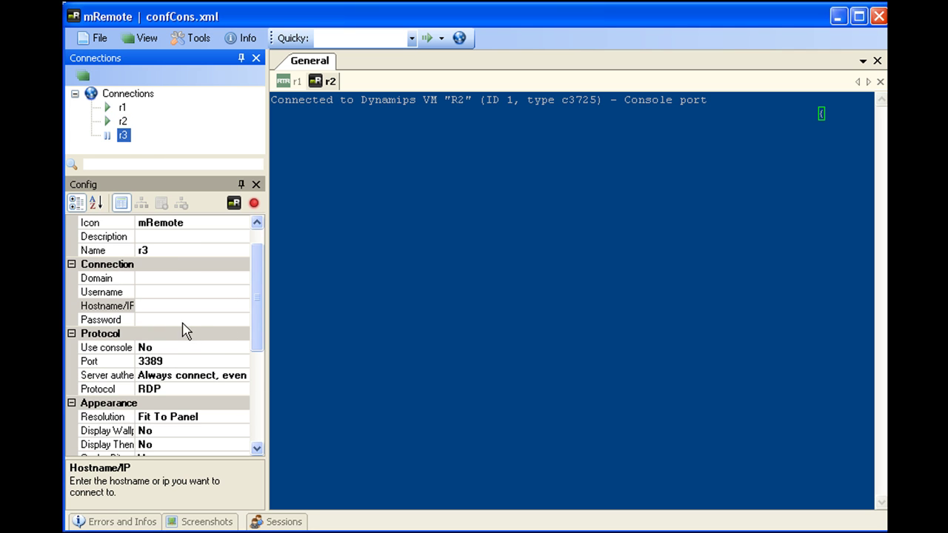
click(247, 390)
click(242, 389)
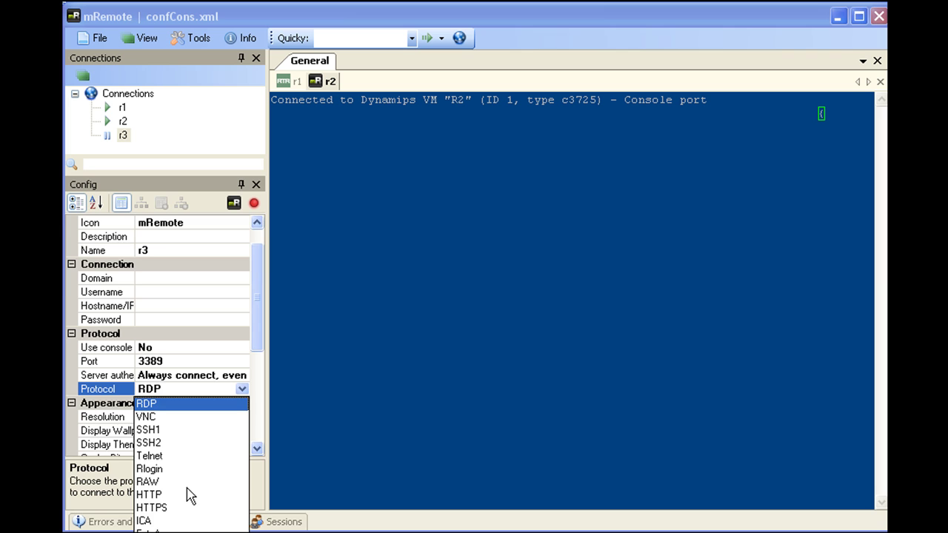
click(158, 455)
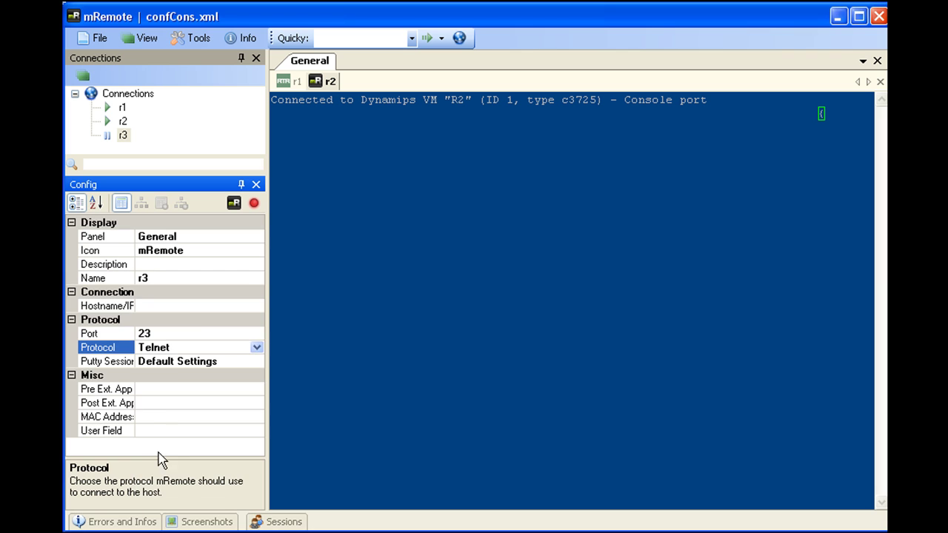
click(189, 305)
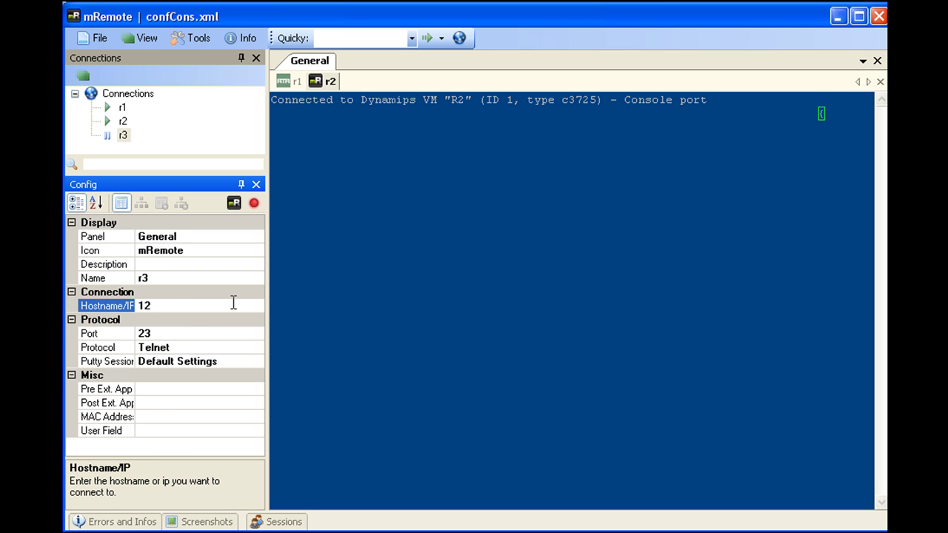
text(127.0.0.1)
click(146, 335)
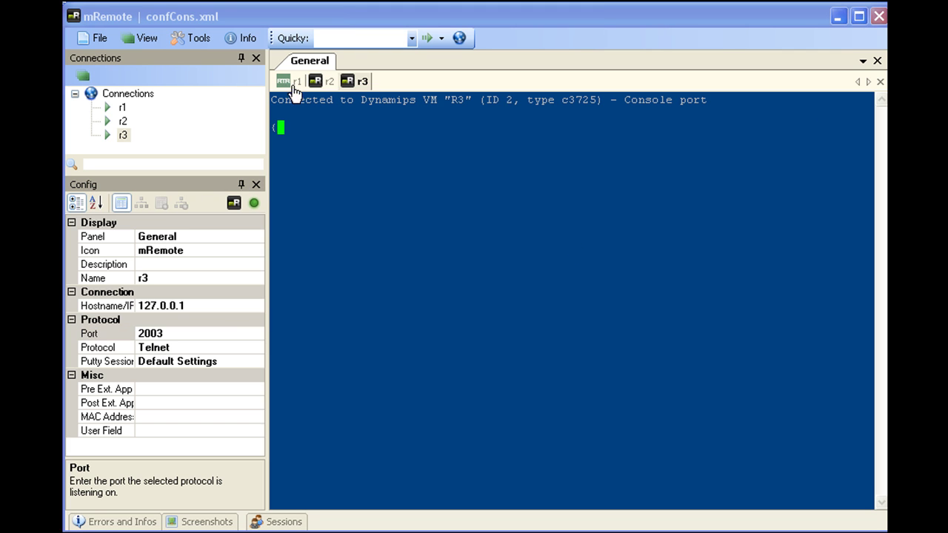
click(290, 83)
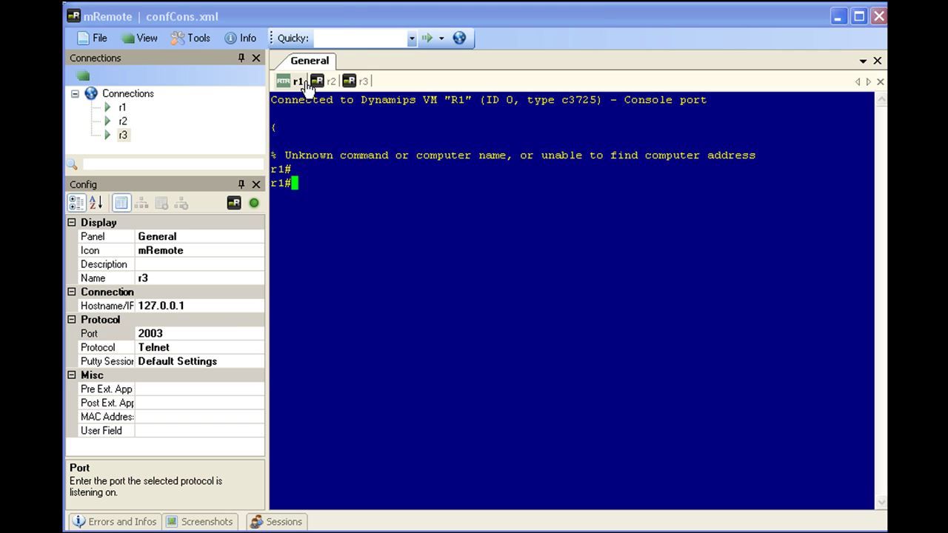
Cycle through the r3 and r2 console tabs, then return to r1
click(362, 83)
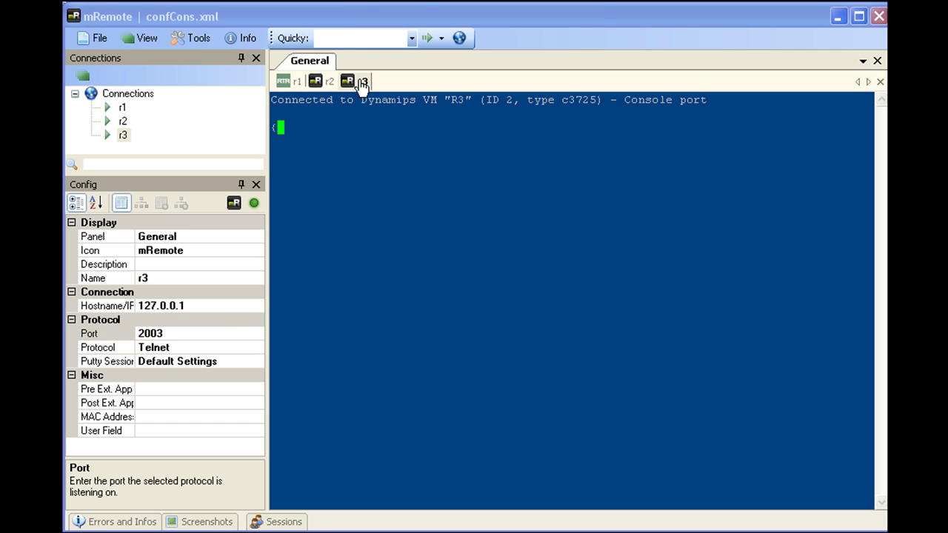
click(295, 83)
click(316, 83)
click(359, 82)
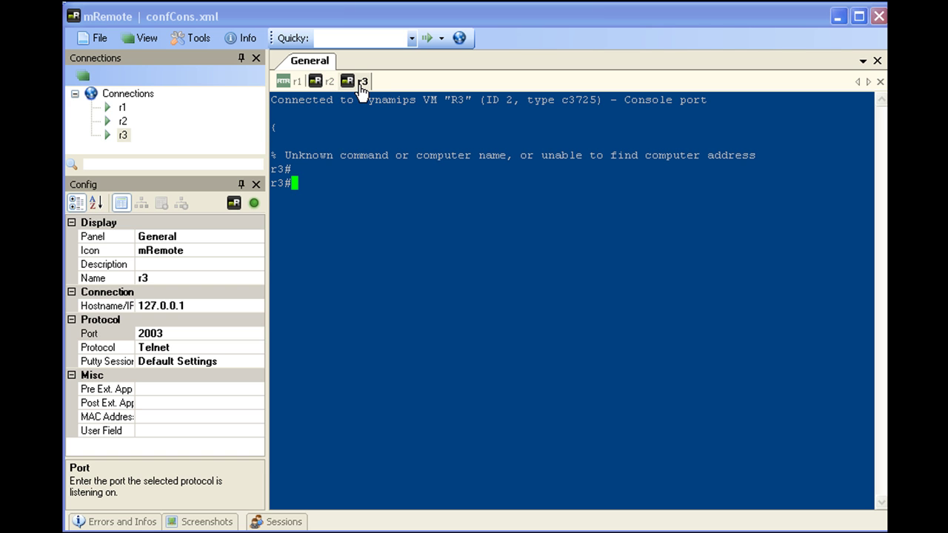
click(327, 83)
mouse_move(359, 86)
mouse_down()
mouse_move(328, 93)
mouse_move(354, 83)
mouse_up()
click(298, 81)
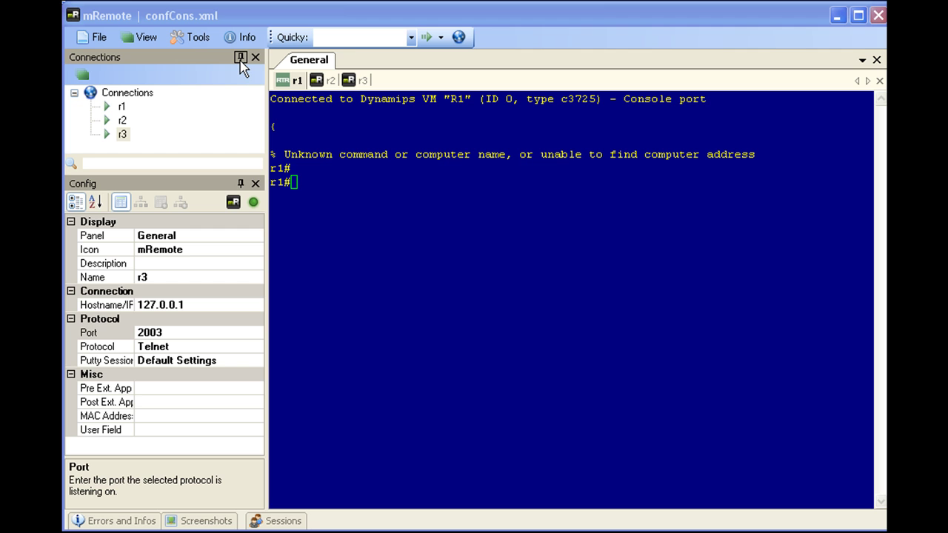
Auto-hide the Connections and Config panels, then check the r2, r3 and r1 tabs
click(240, 58)
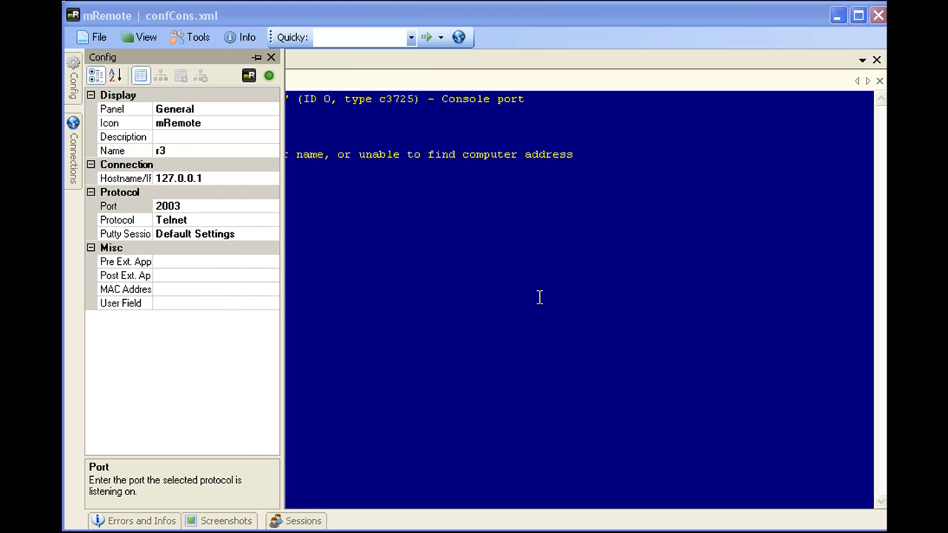
click(538, 297)
click(143, 80)
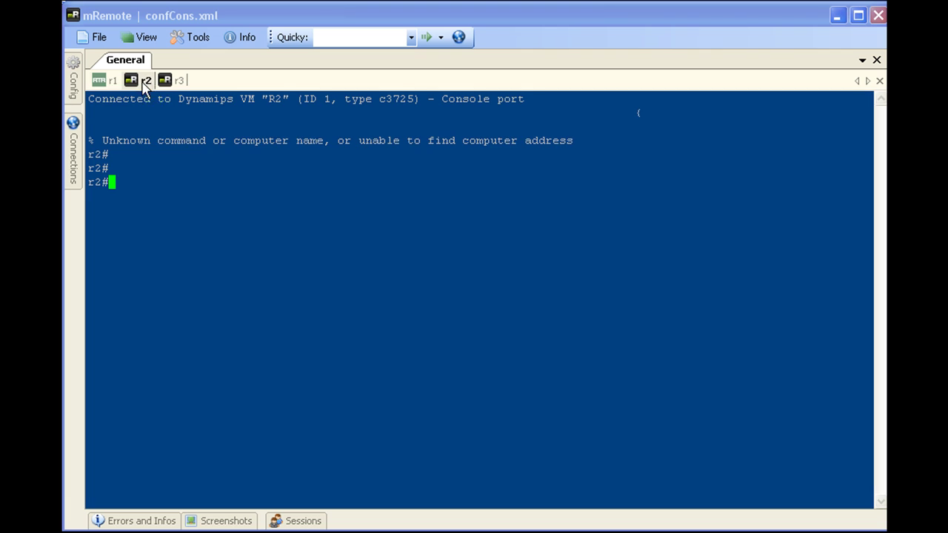
click(169, 80)
click(104, 80)
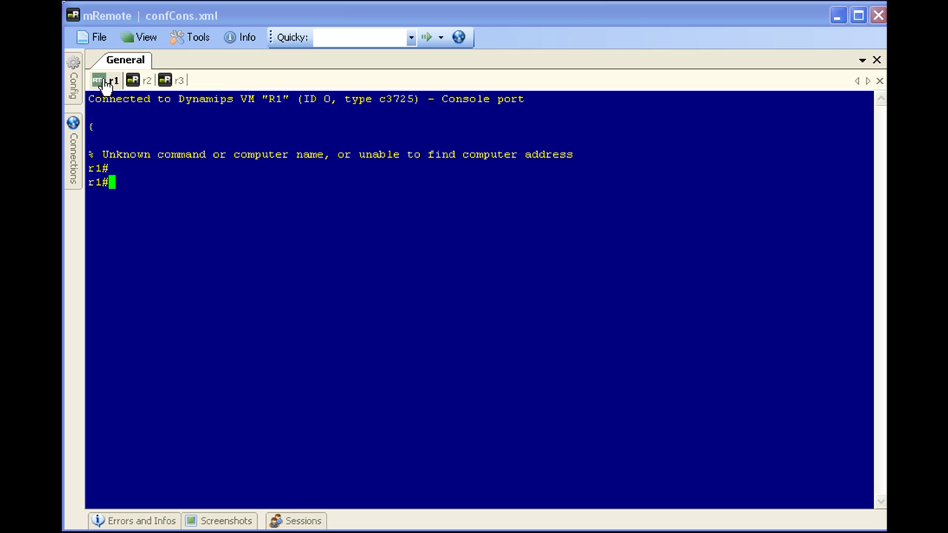
Close the r3 tab, reopen r3 from the Connections flyout, then close r2 and r3
double_click(181, 83)
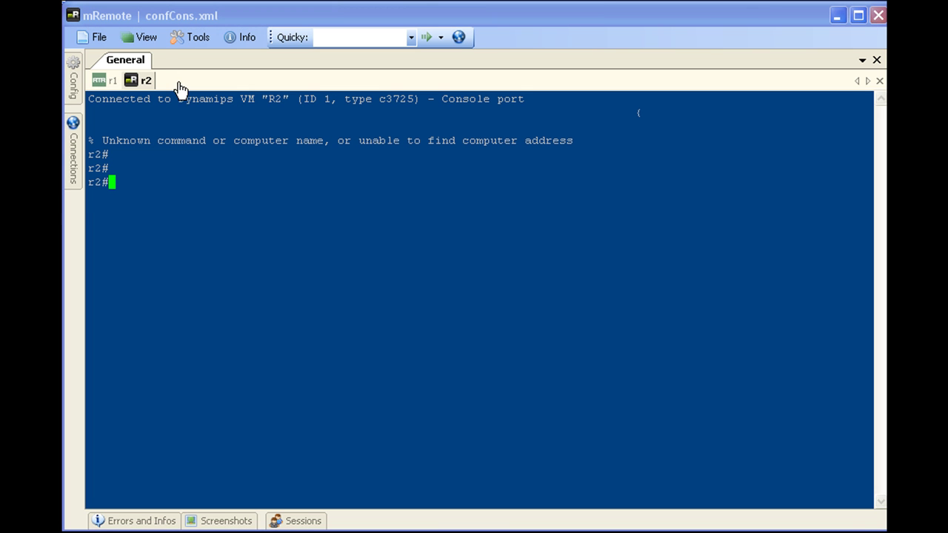
mouse_move(74, 88)
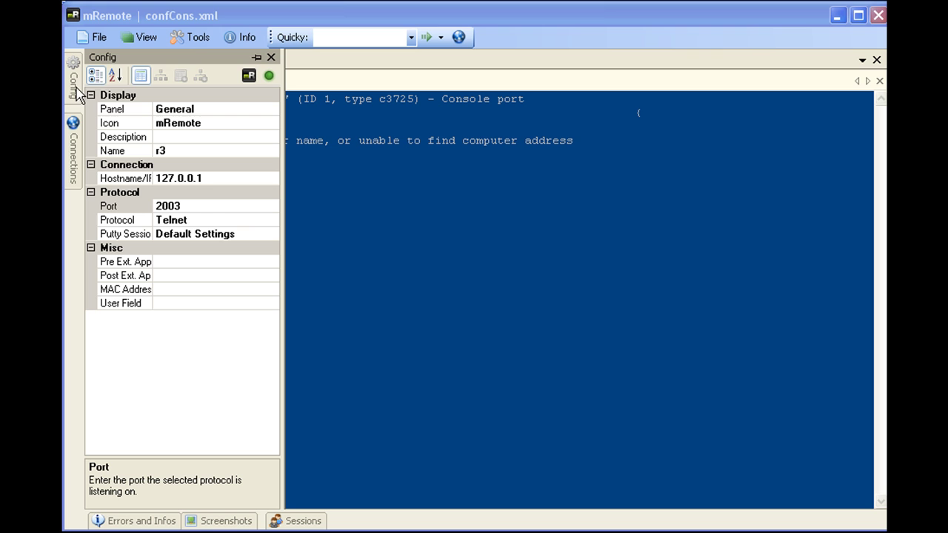
mouse_move(73, 149)
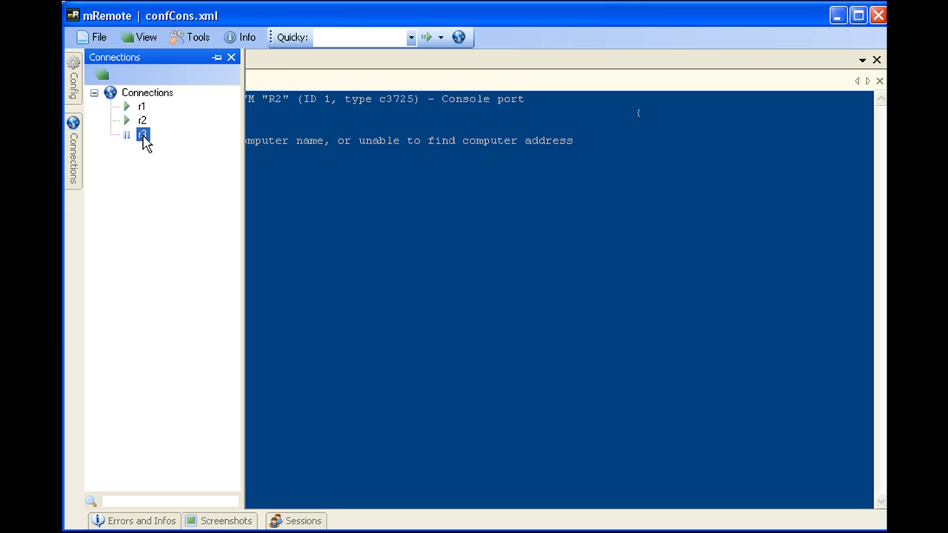
double_click(142, 136)
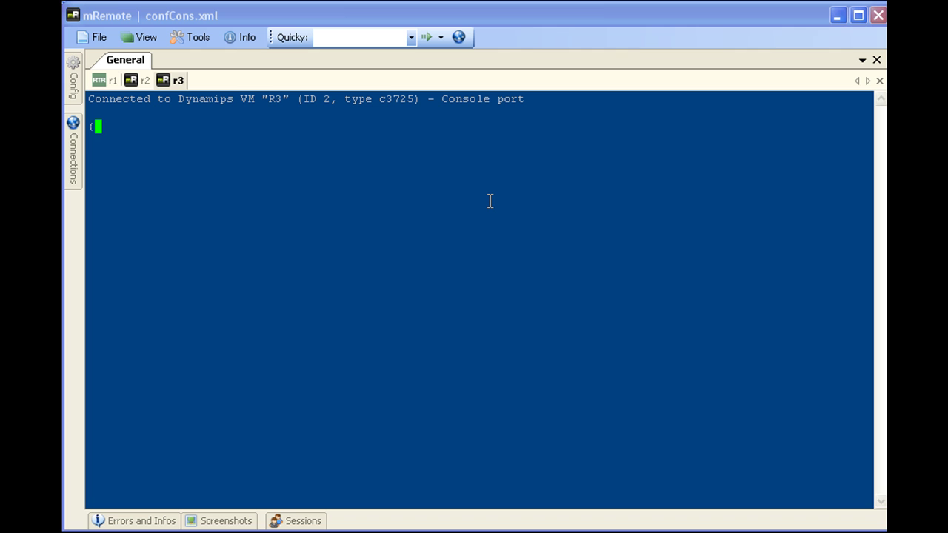
key(Return)
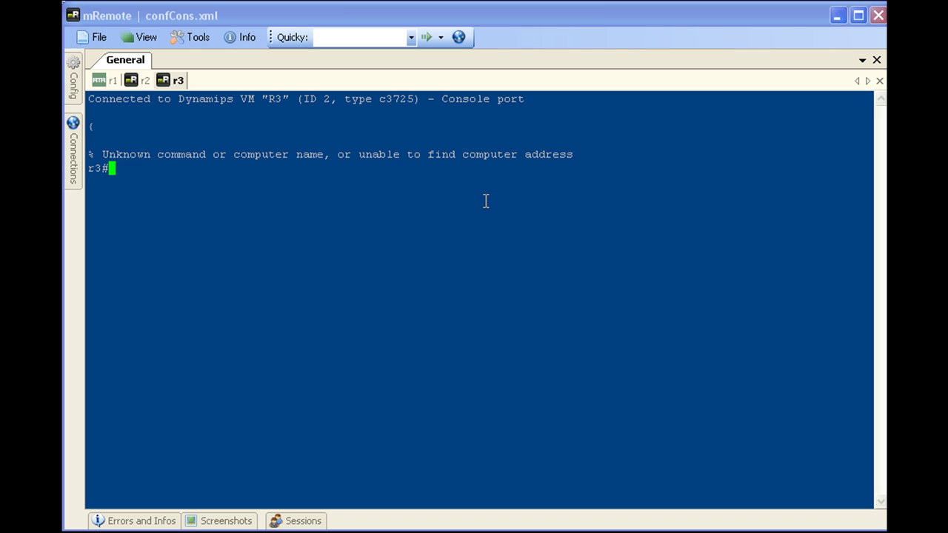
double_click(143, 83)
double_click(144, 83)
Add two new empty connection panels from the view options
click(140, 37)
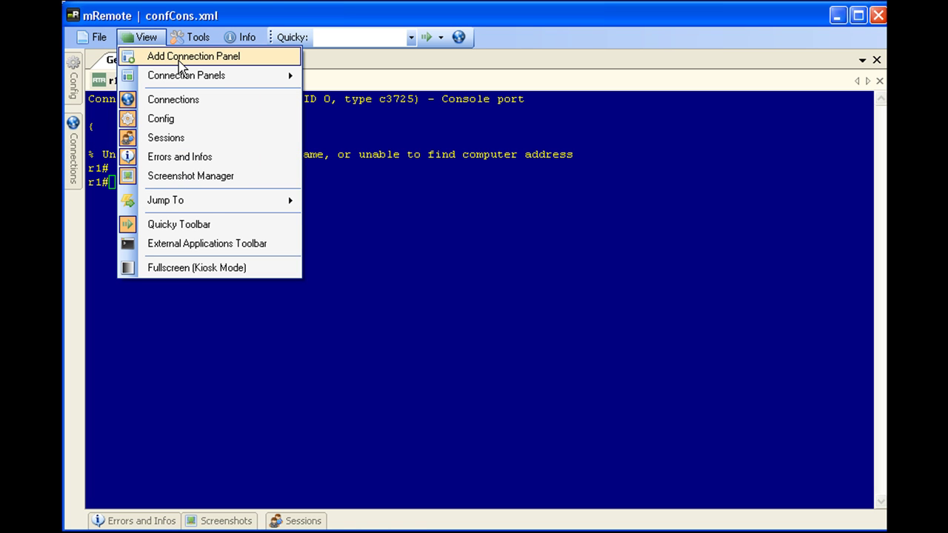
click(178, 63)
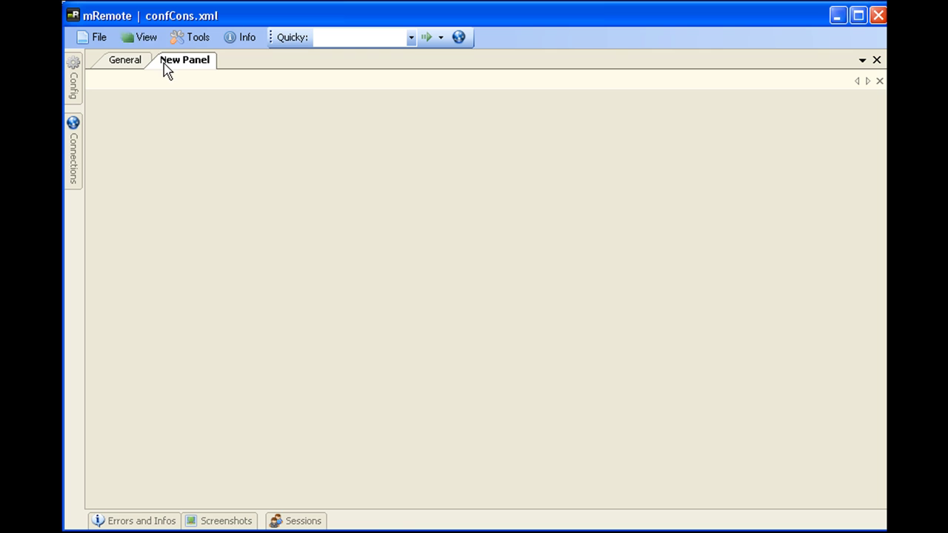
click(143, 38)
click(166, 63)
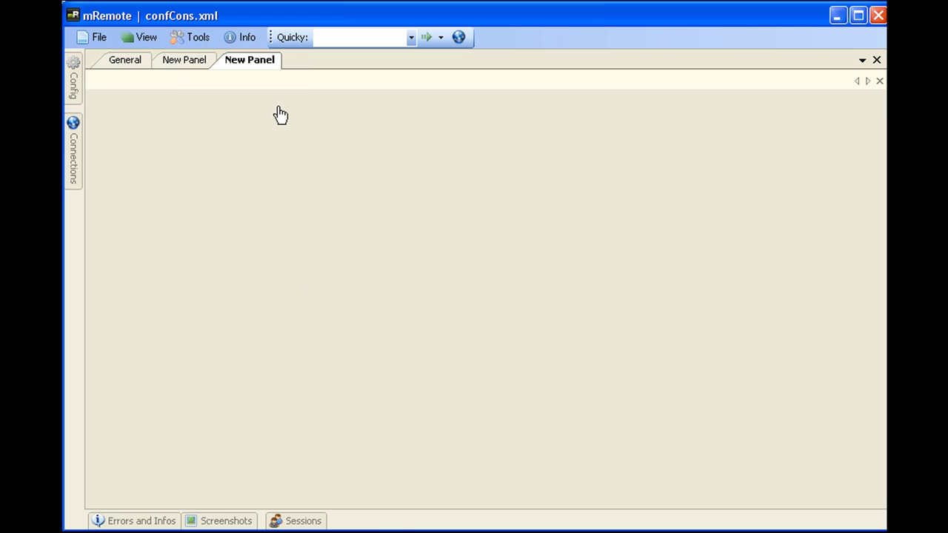
click(124, 65)
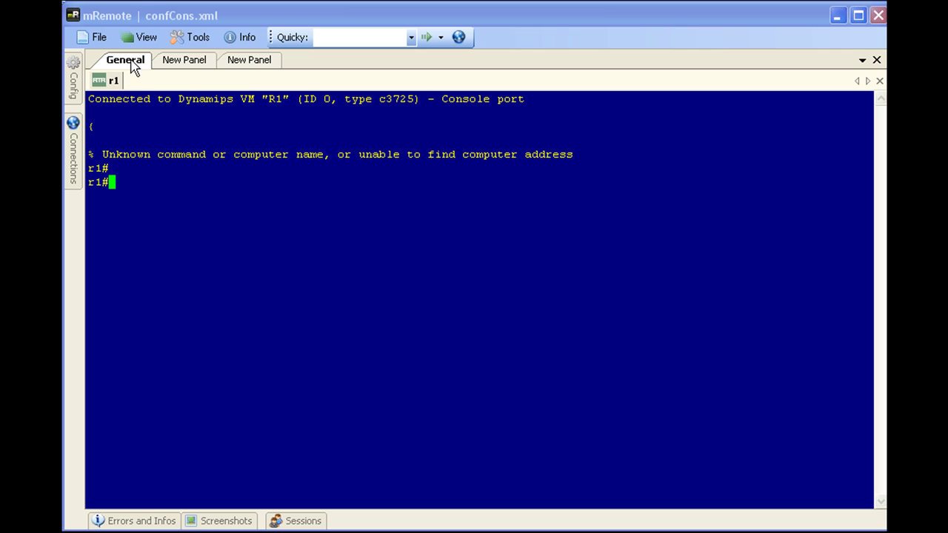
Rename the General panel to R1
right_click(137, 67)
click(167, 70)
key(shift+Left)
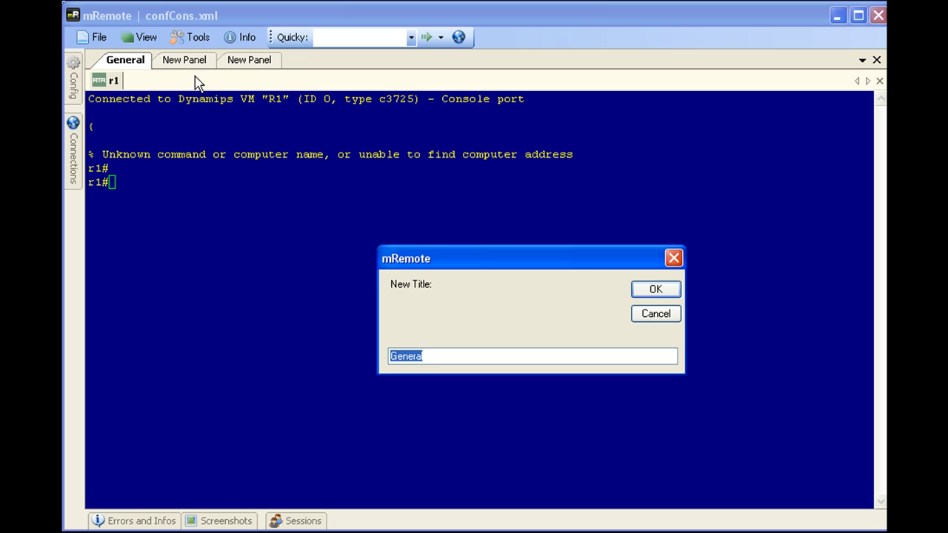
text(R1)
click(656, 290)
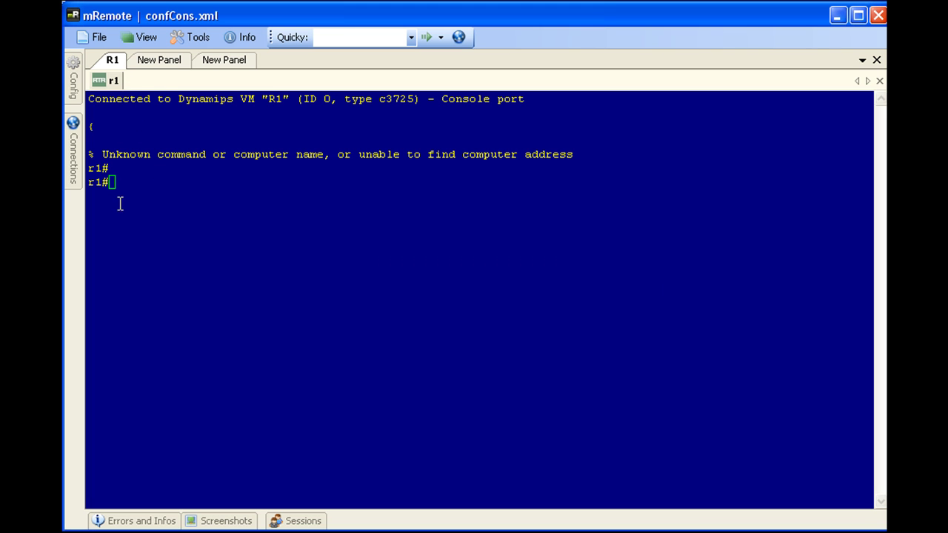
Rename the second and third panels to R2 and R3
click(160, 62)
right_click(160, 62)
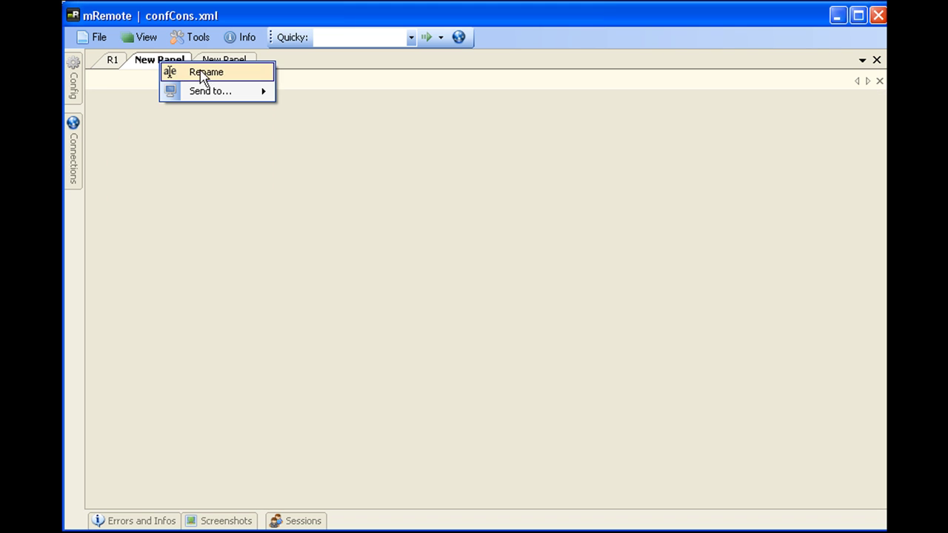
click(202, 71)
text(R2)
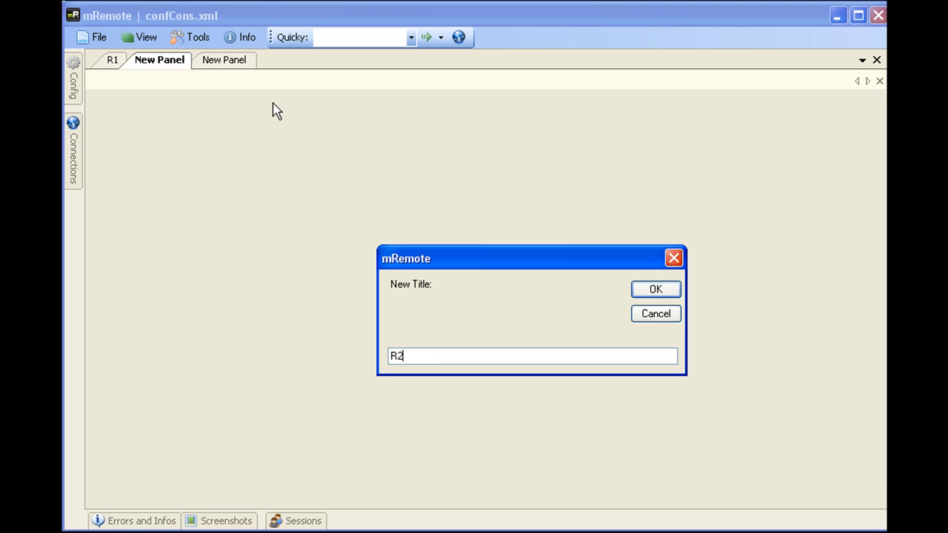
click(665, 290)
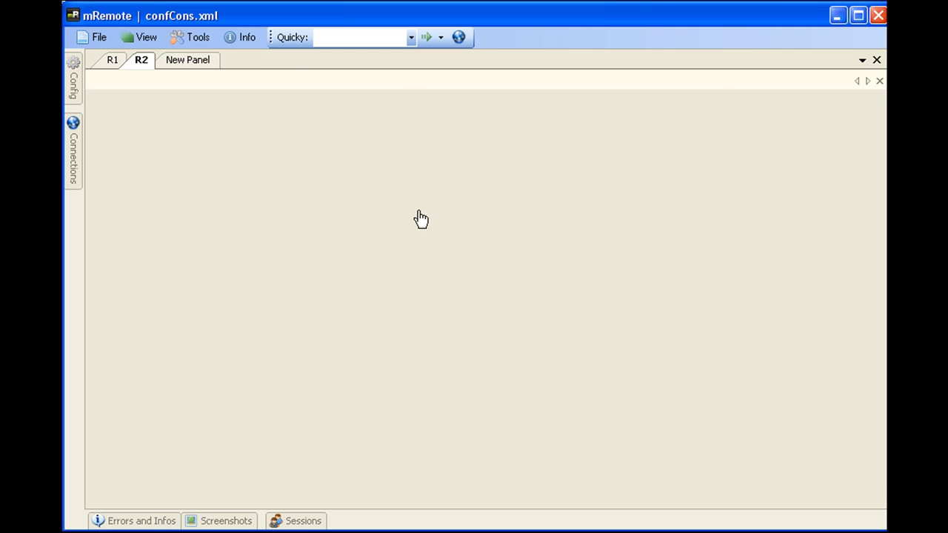
right_click(186, 65)
click(232, 73)
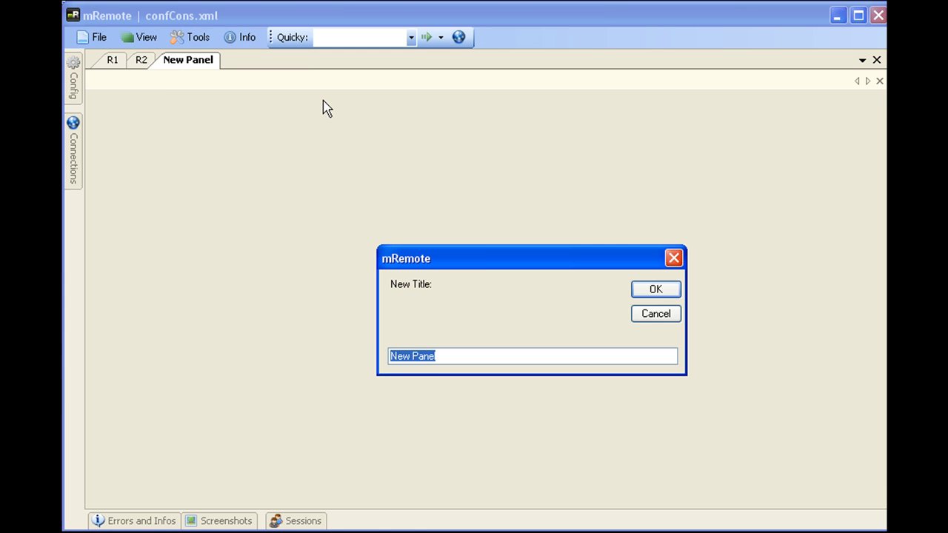
text(R3)
key(Return)
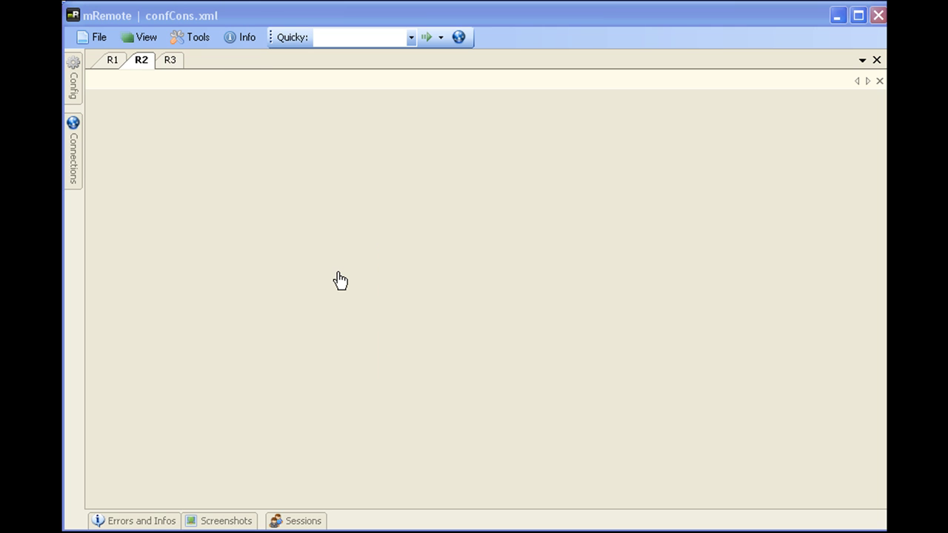
Drag r2 into the R2 panel and r3 into the R3 panel to open their consoles
mouse_move(77, 182)
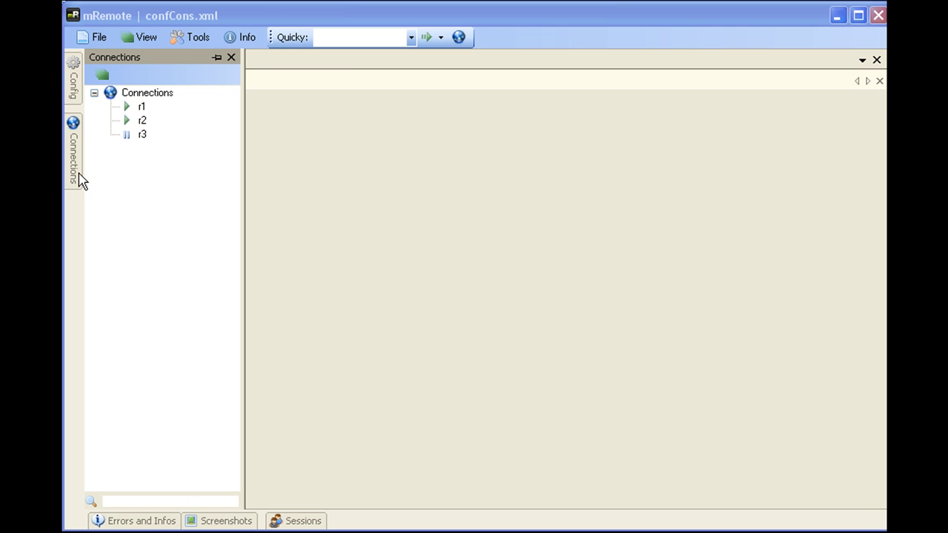
drag(130, 134, 342, 225)
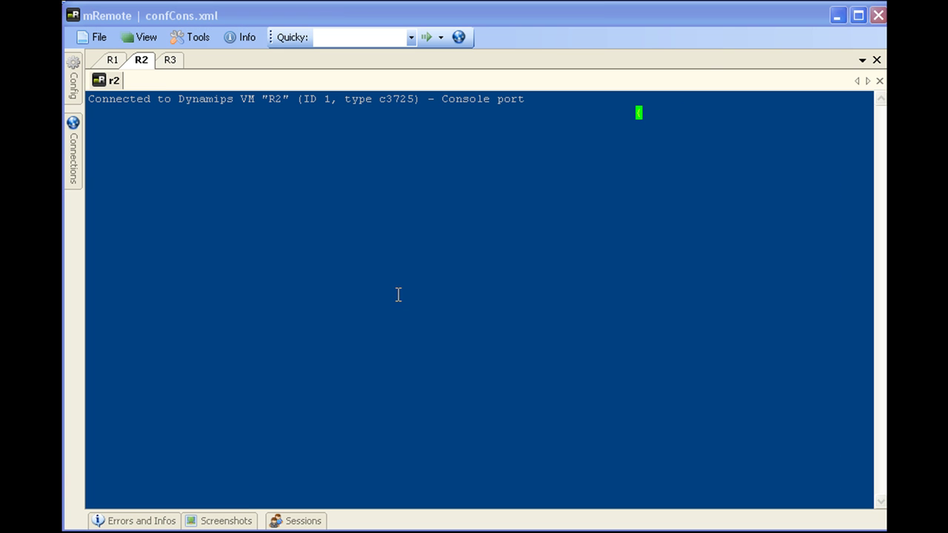
click(173, 64)
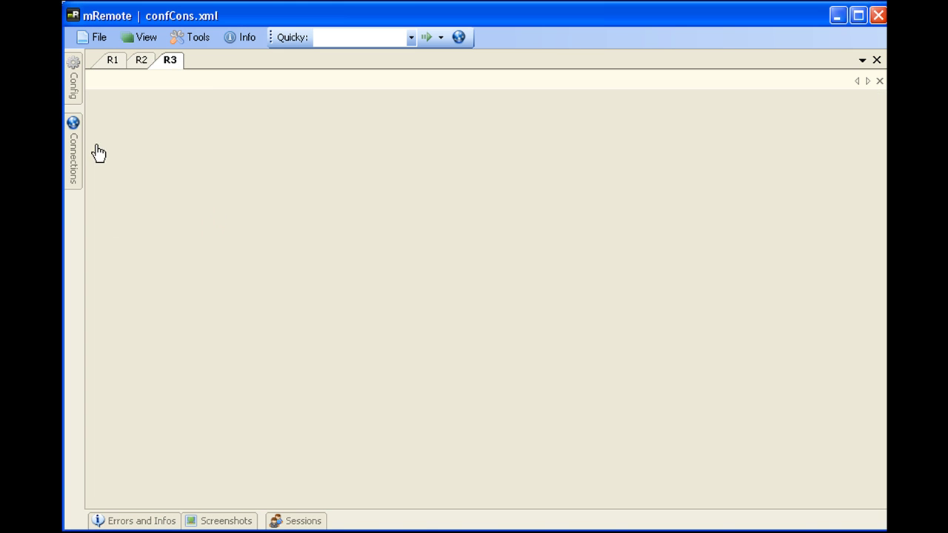
mouse_move(91, 178)
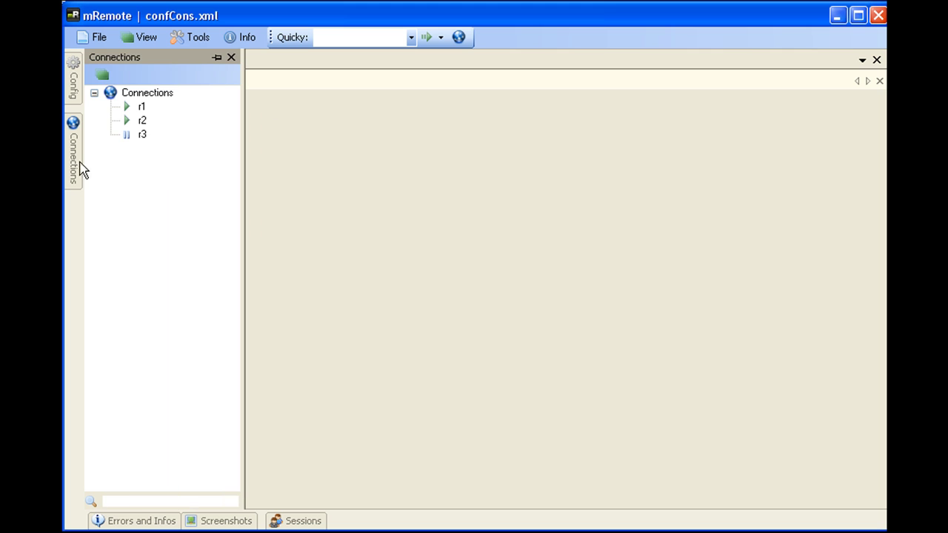
click(134, 140)
drag(133, 139, 373, 225)
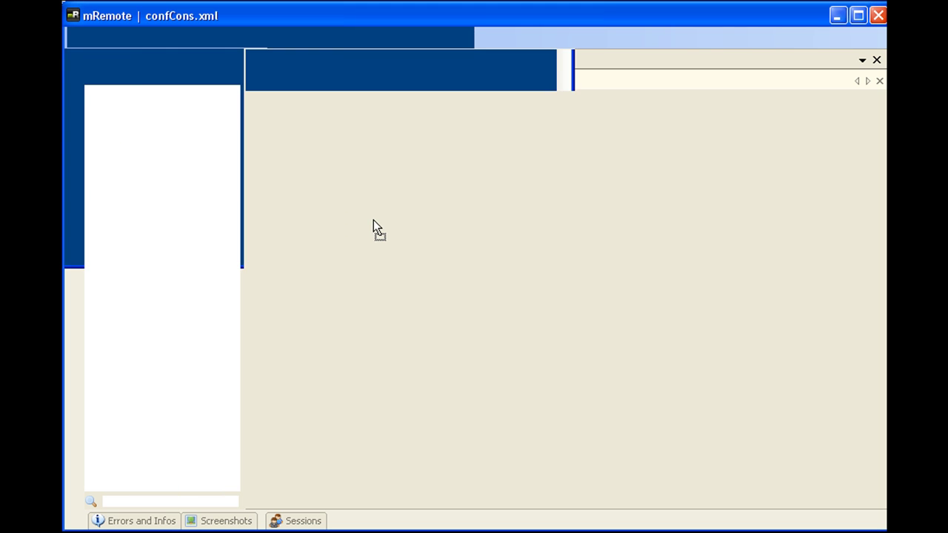
click(113, 62)
click(144, 62)
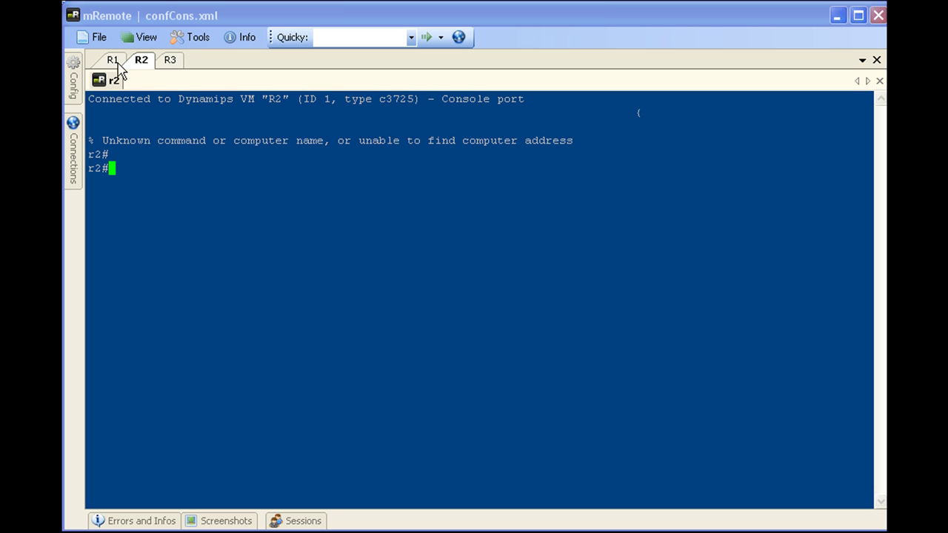
Check the R1, R2 and R3 router consoles in turn, twice over
click(115, 63)
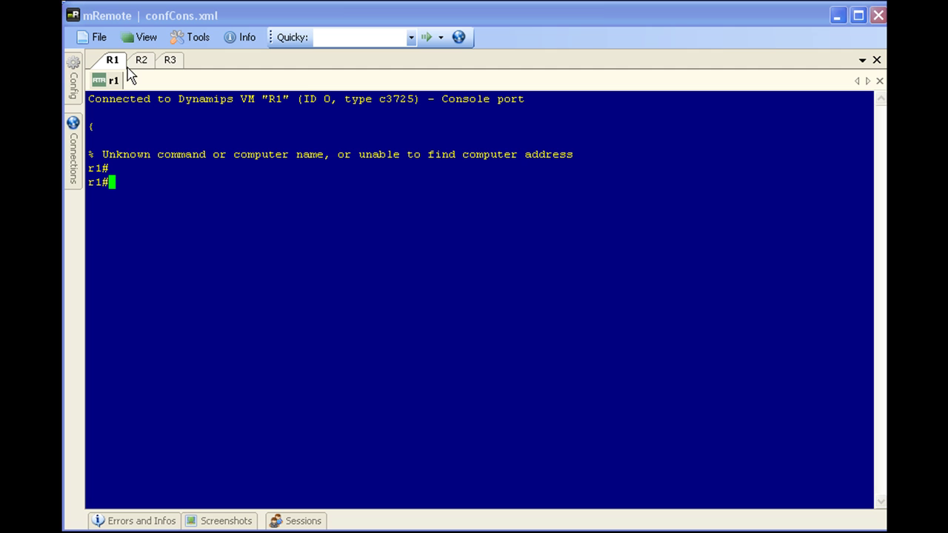
click(140, 63)
click(170, 61)
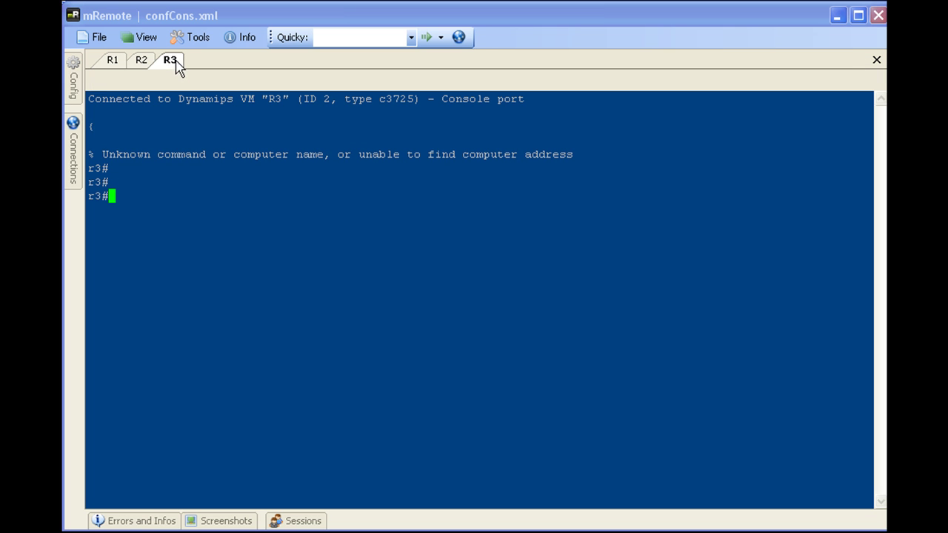
click(117, 65)
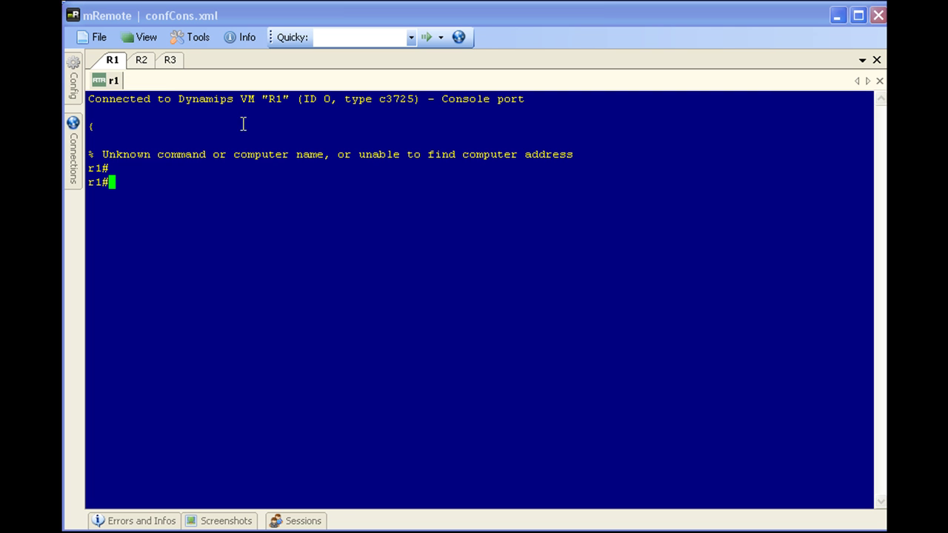
click(141, 62)
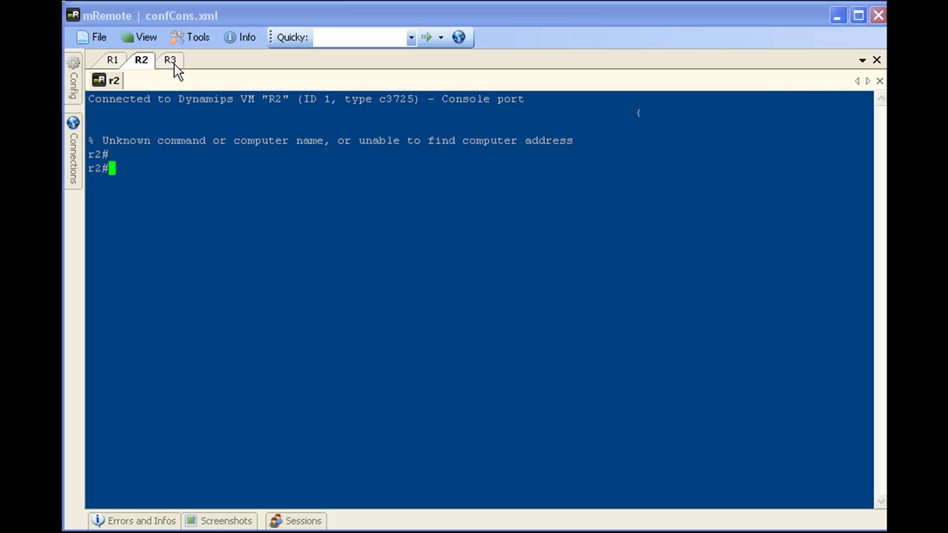
click(172, 64)
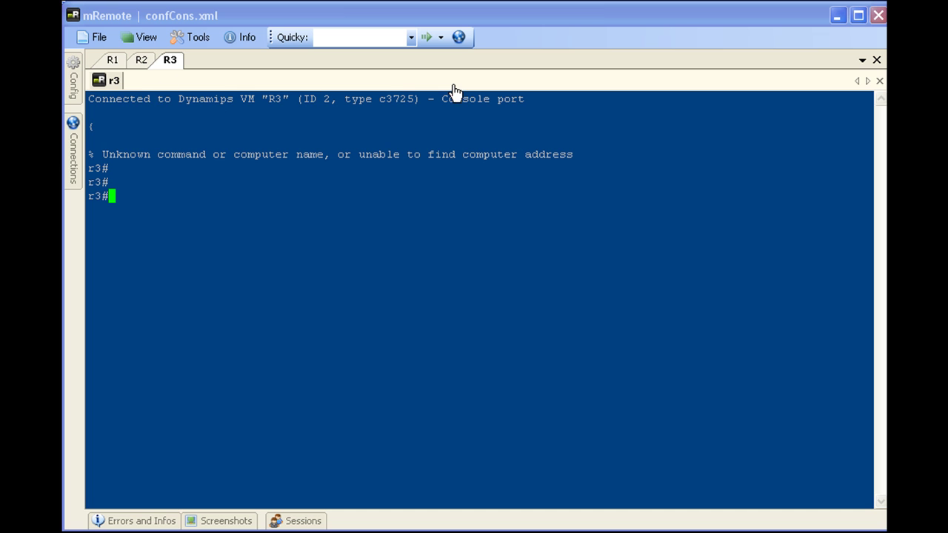
Move the R3 panel ahead of R1 so the panels read R3, R1, R2
click(113, 62)
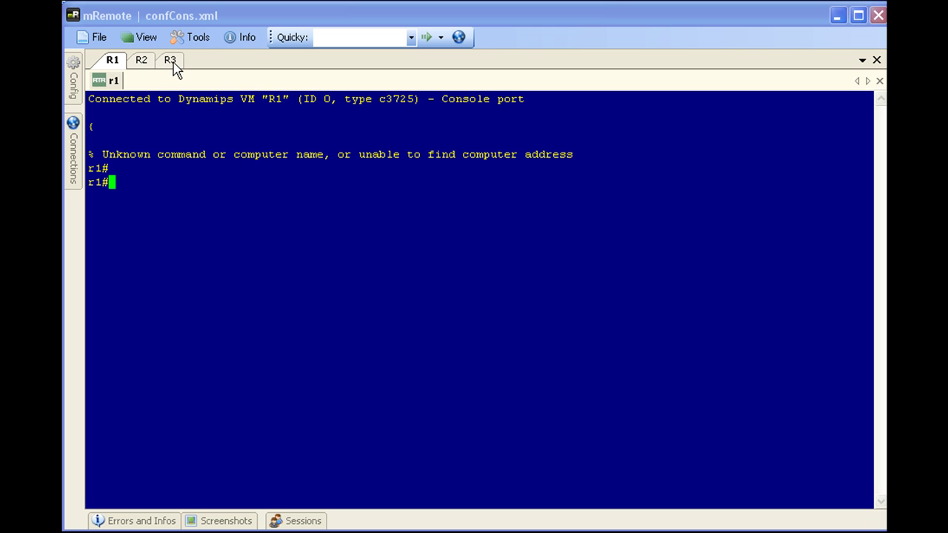
drag(172, 64, 205, 97)
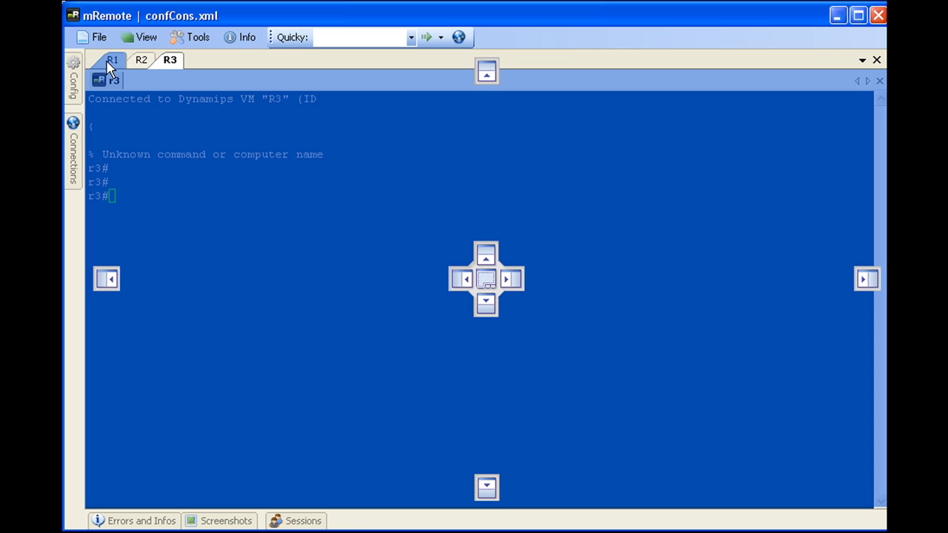
drag(102, 70, 105, 69)
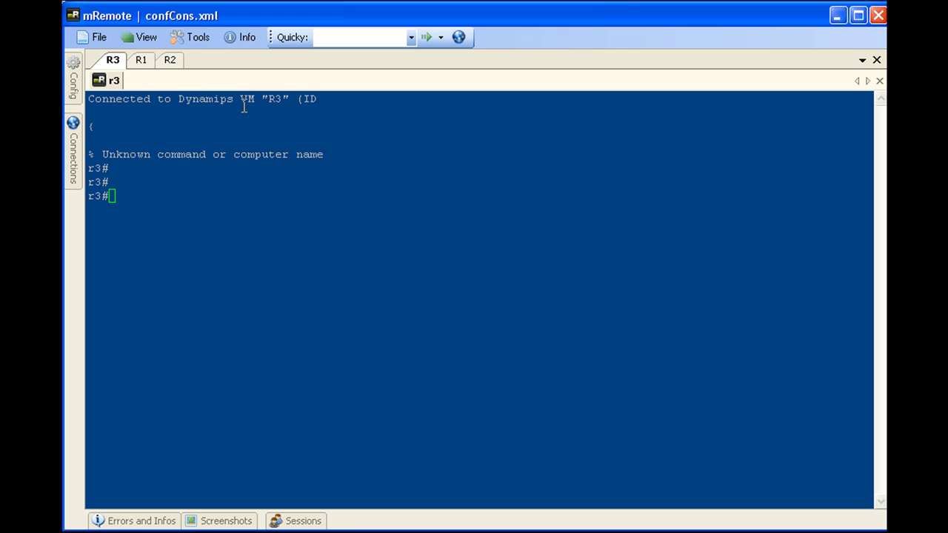
Float the r3 session as a separate window, then dock it back among the panels
click(145, 64)
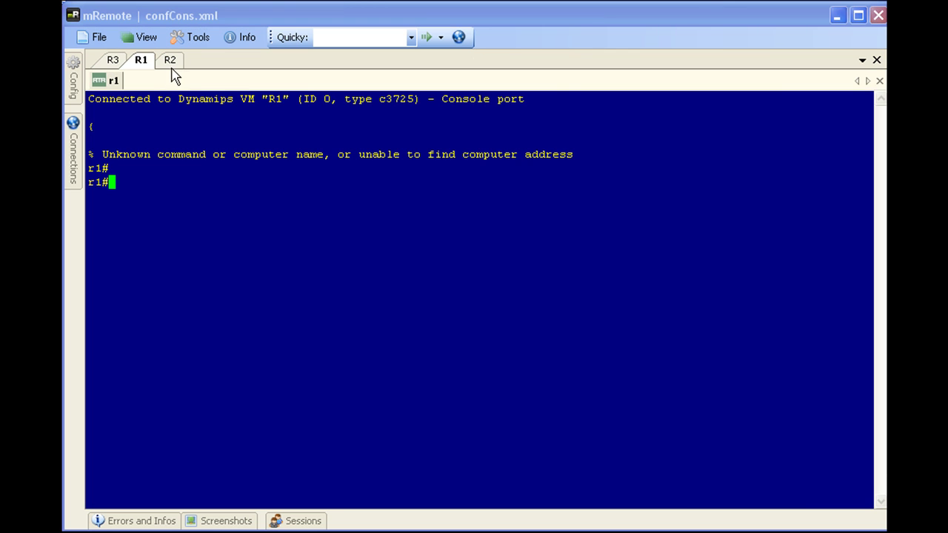
click(170, 64)
click(115, 63)
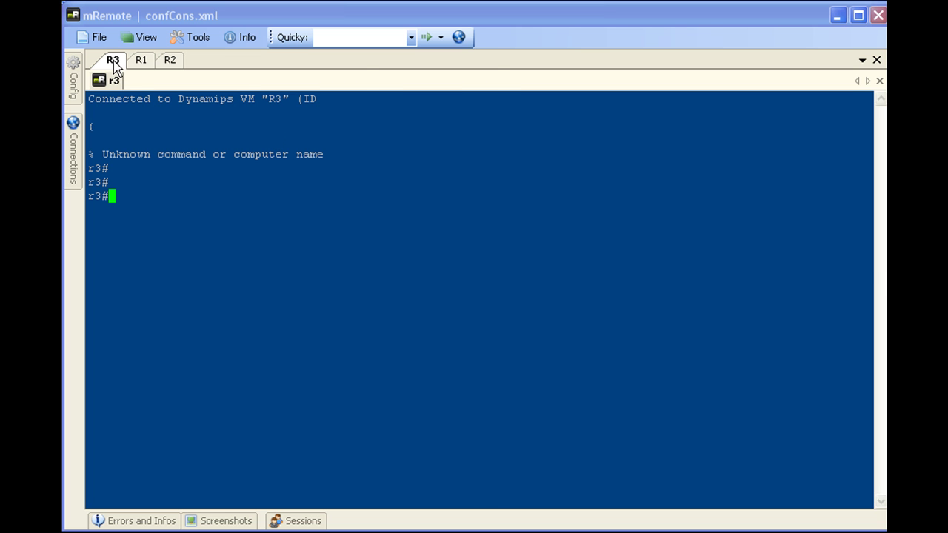
drag(112, 79, 399, 186)
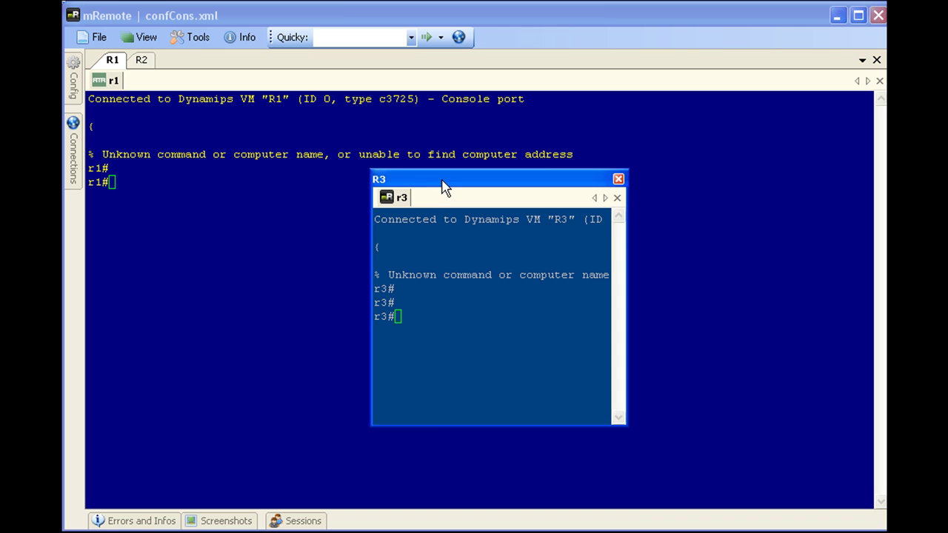
double_click(443, 181)
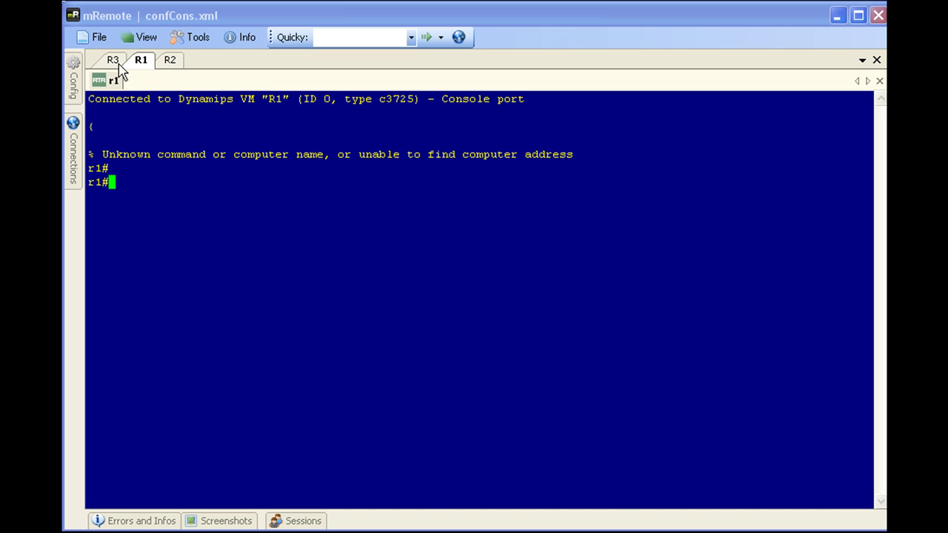
Move R3 after R2, then float R1 and redock it first, giving R1, R2, R3
click(112, 61)
drag(112, 63, 178, 71)
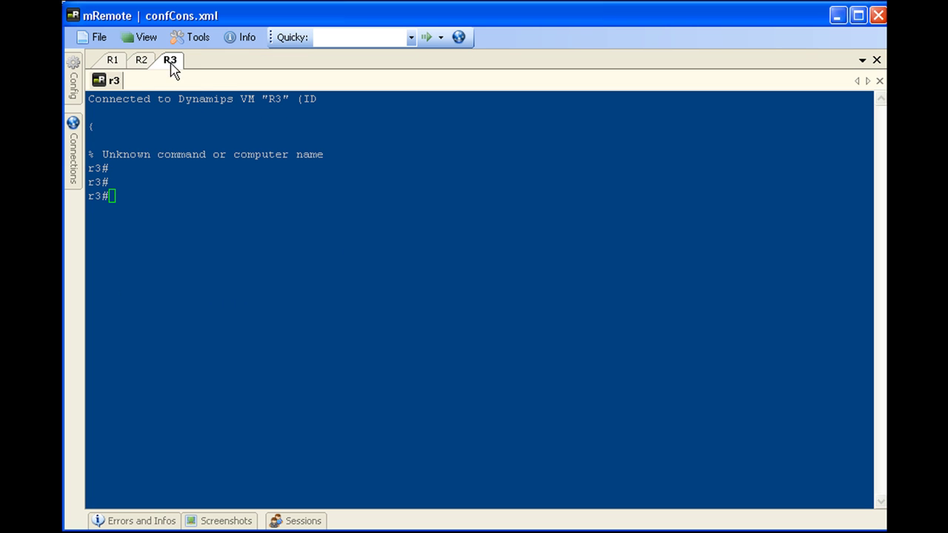
drag(114, 62, 483, 252)
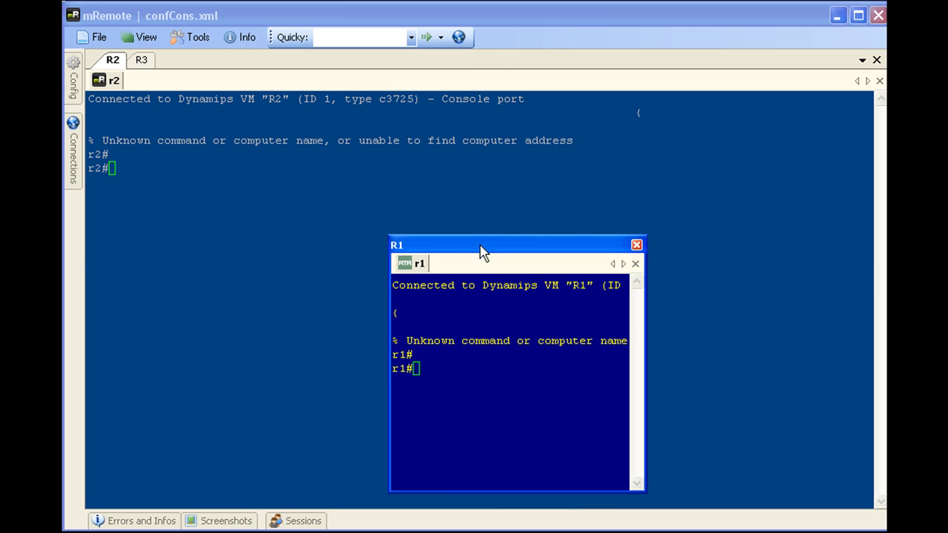
double_click(519, 247)
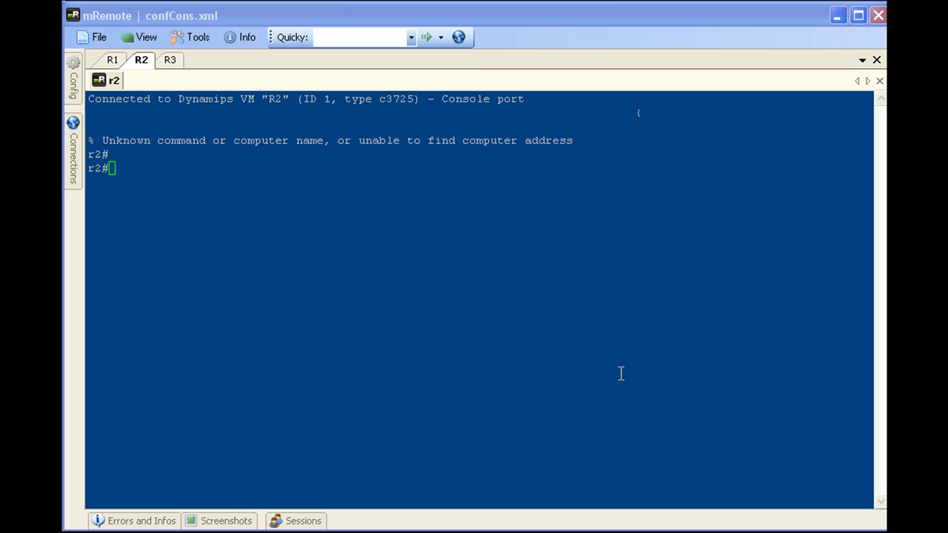
Run 'sh int s0/0' on r3 to show Serial0/0 up with address 10.1.13.3/24
click(112, 64)
click(145, 62)
click(169, 64)
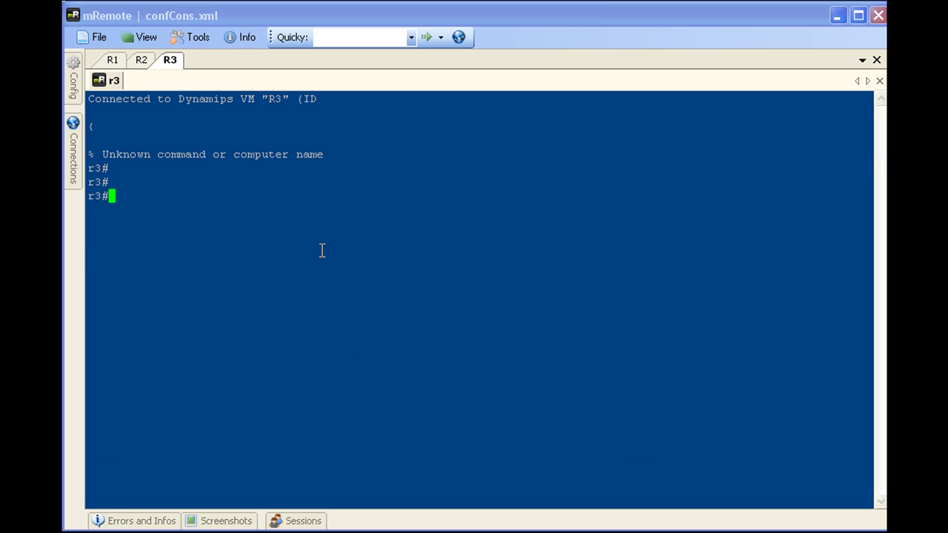
text(sh ip int br)
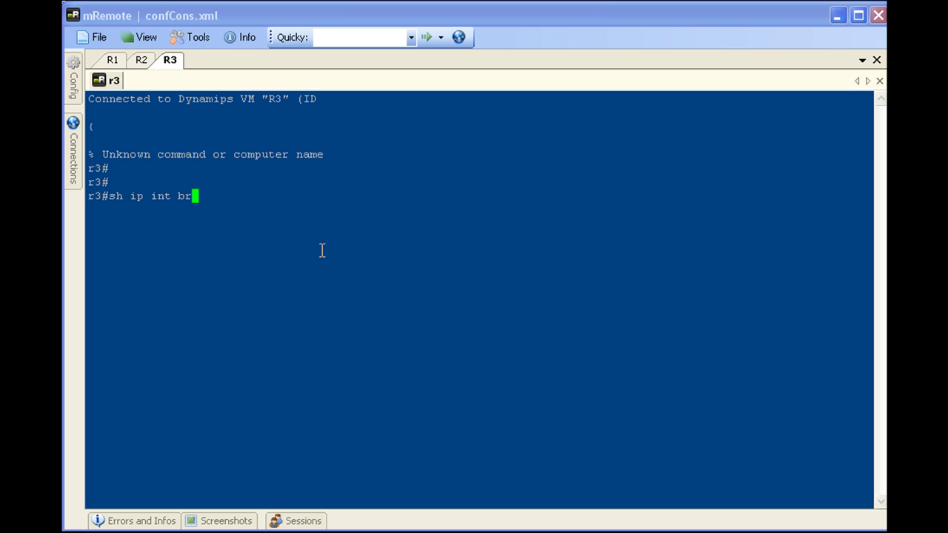
key(BackSpace)
key(BackSpace)
key(BackSpace)
key(BackSpace)
key(BackSpace)
key(BackSpace)
key(BackSpace)
key(BackSpace)
text(nt s0/0)
key(Return)
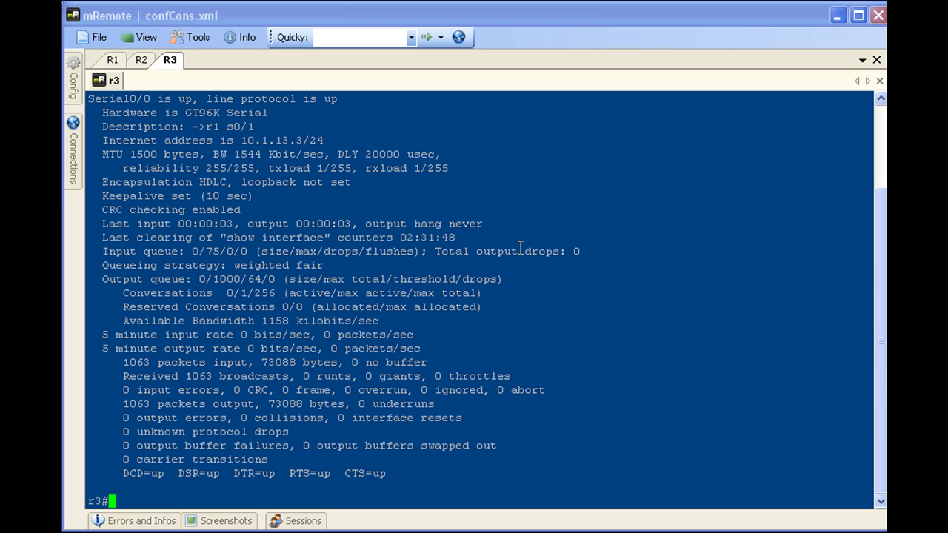
Capture a screenshot of the r3 session showing its Serial0/0 output
right_click(172, 65)
click(171, 65)
right_click(108, 81)
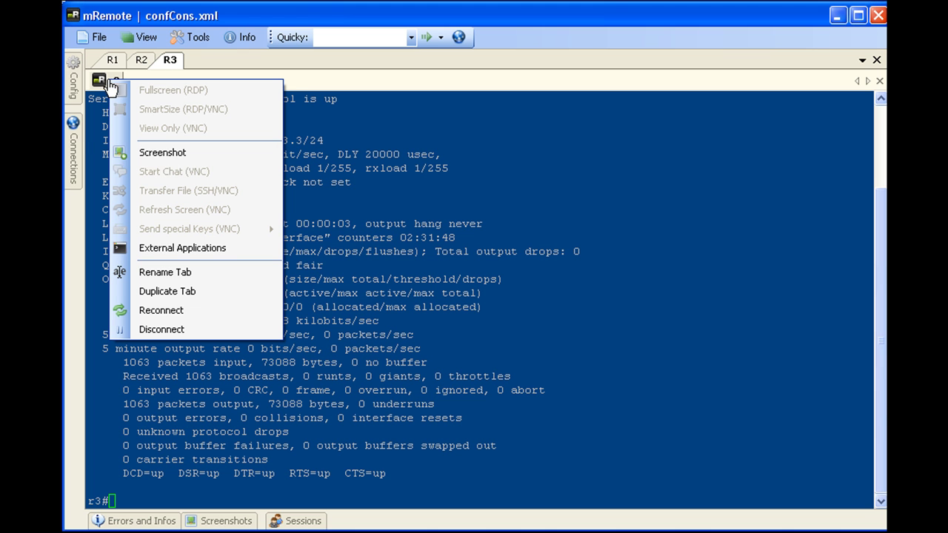
click(188, 155)
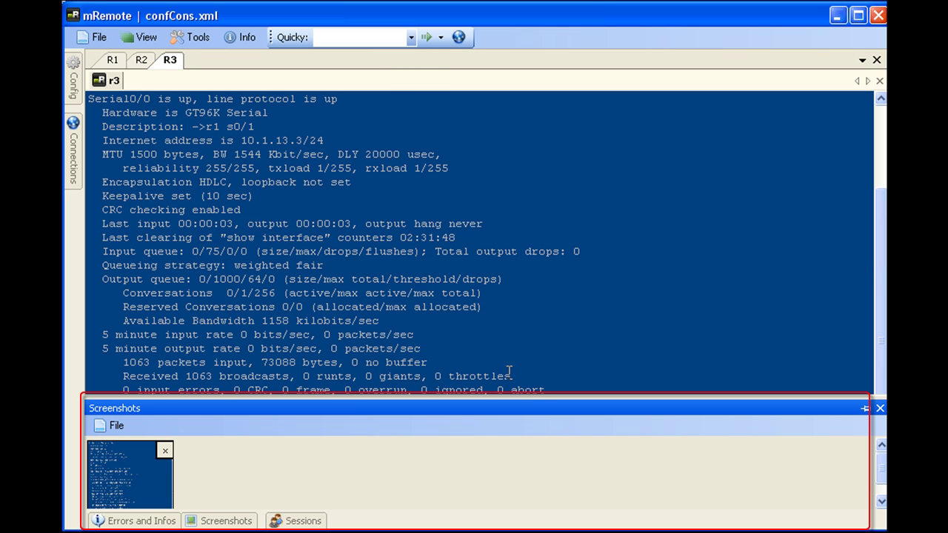
Run 'clear counter s0/0' on r3, then 'sh int s0/0' to confirm 0 packets in and out
click(622, 310)
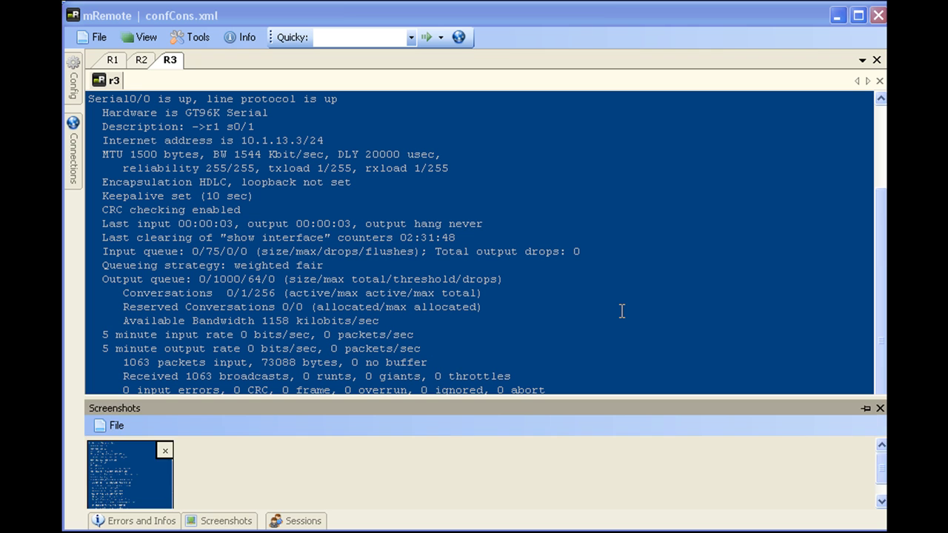
text(cle)
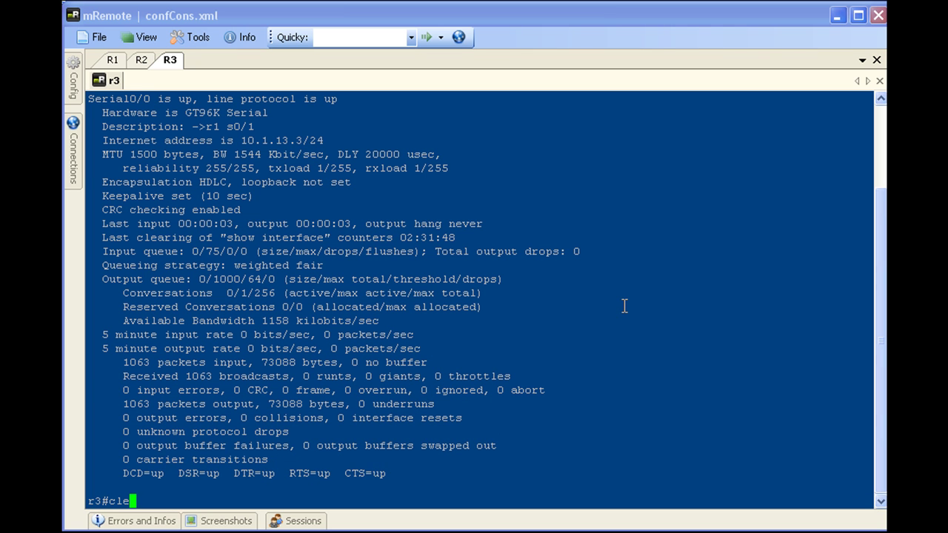
text(ar counter s0/0)
key(Return)
key(Return)
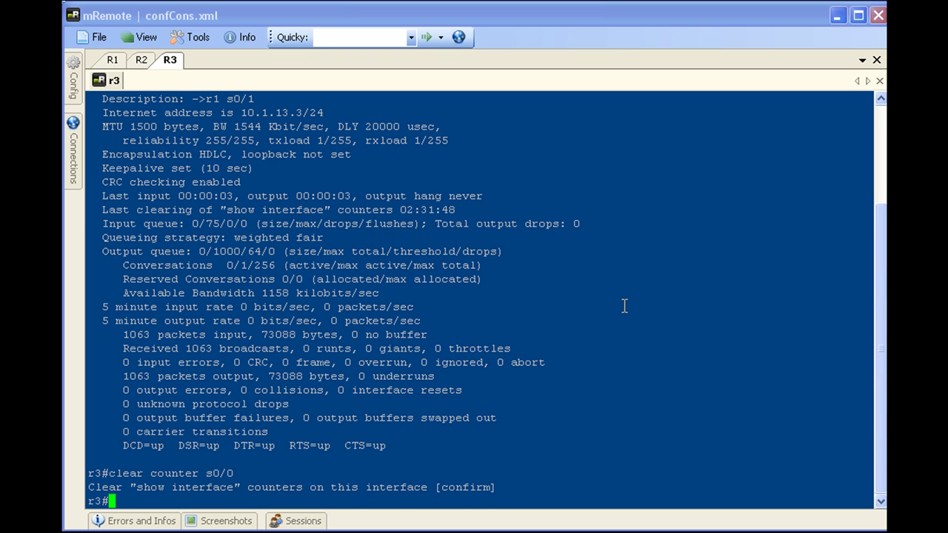
text(sh int s0/0)
key(Return)
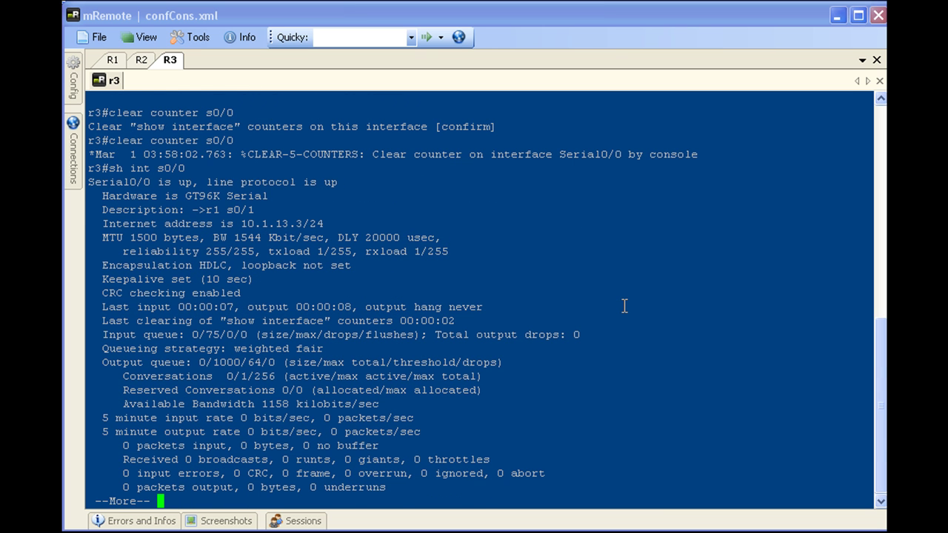
key(space)
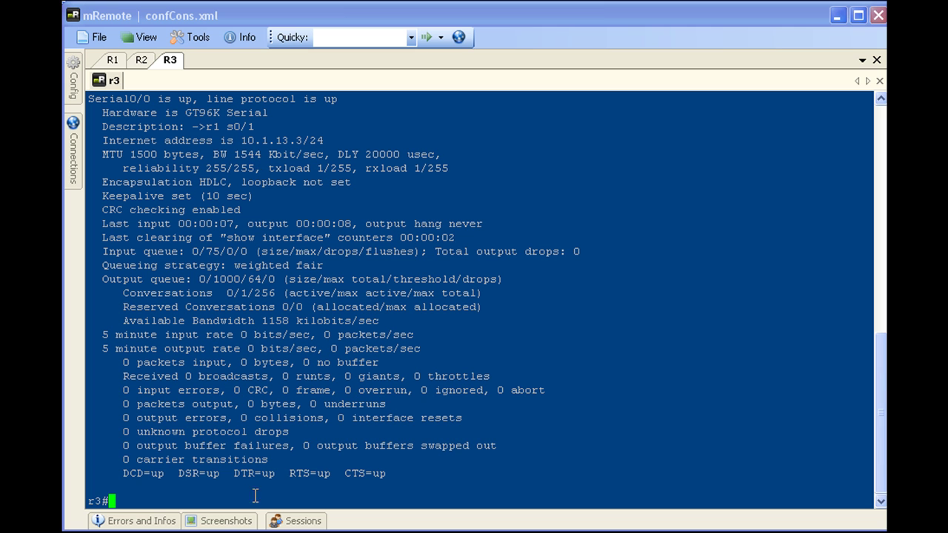
View the captured r3 screenshot at full size, then close the preview
click(230, 520)
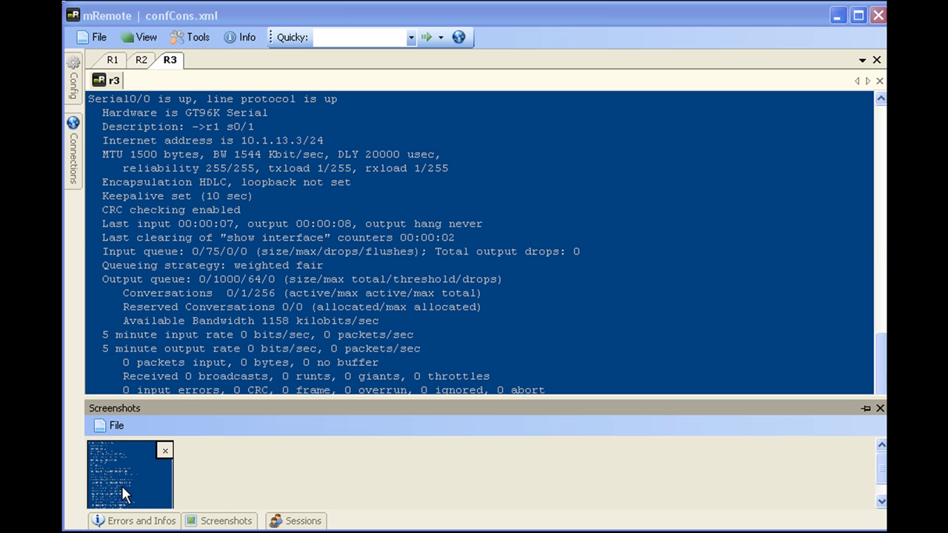
click(121, 485)
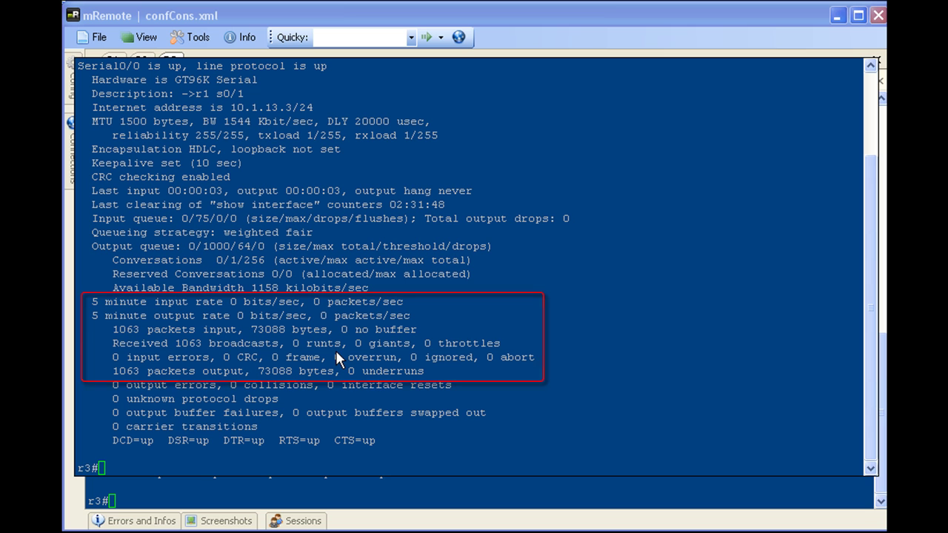
right_click(469, 296)
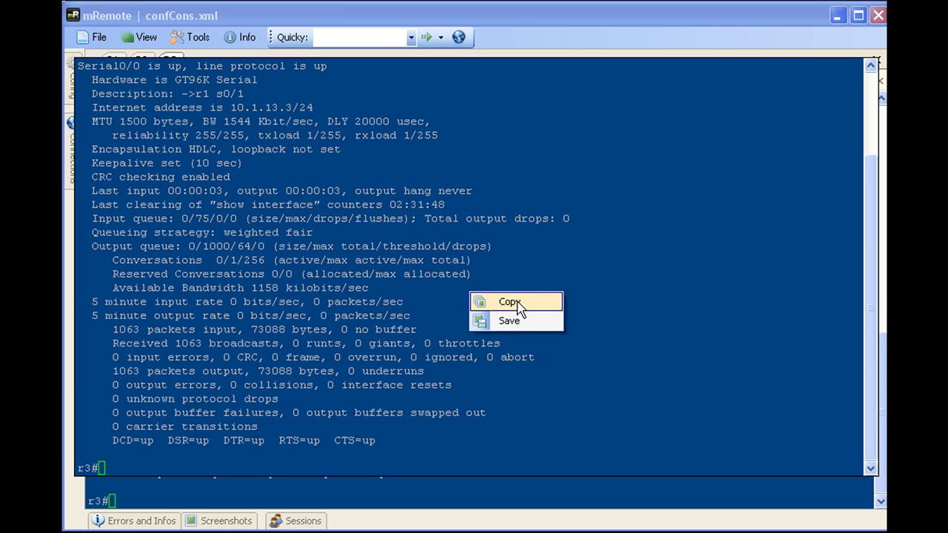
click(608, 214)
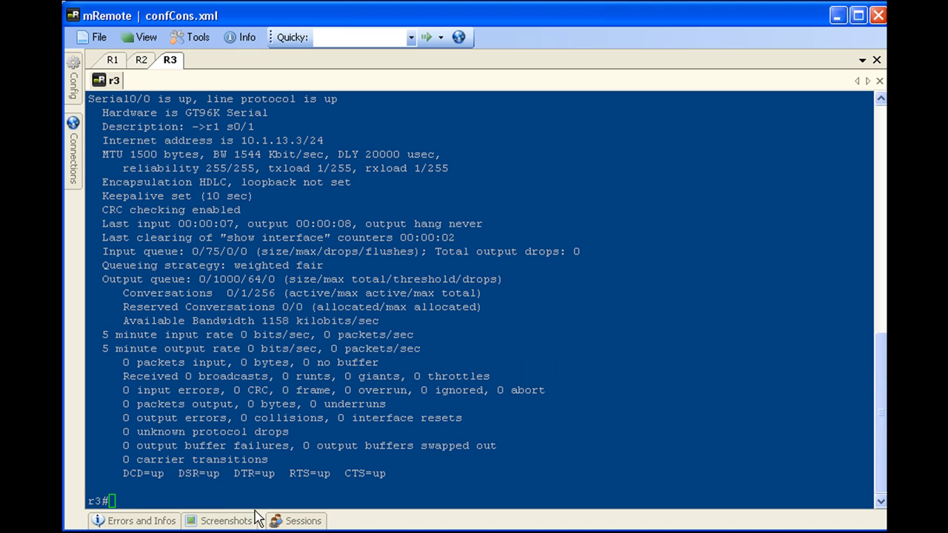
Reopen the r3 screenshot full-size and save the image
click(220, 523)
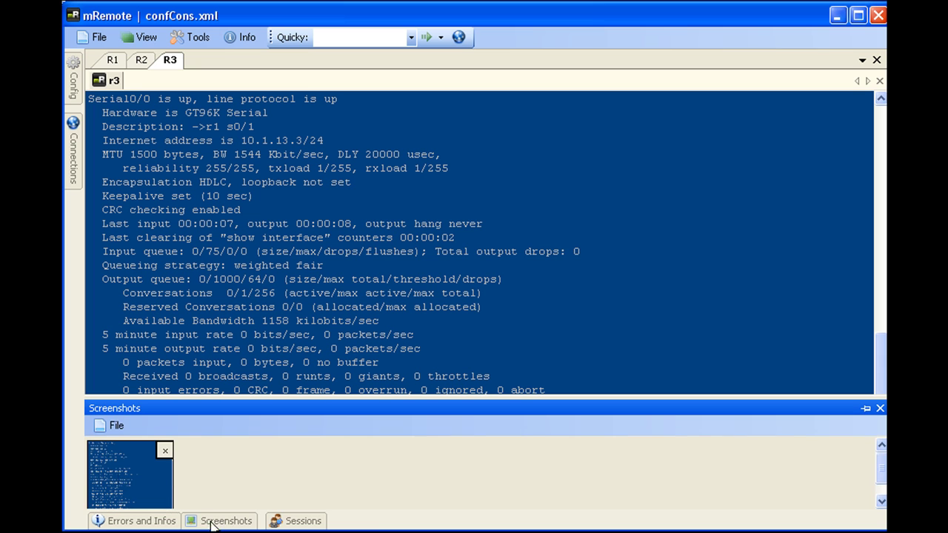
click(111, 425)
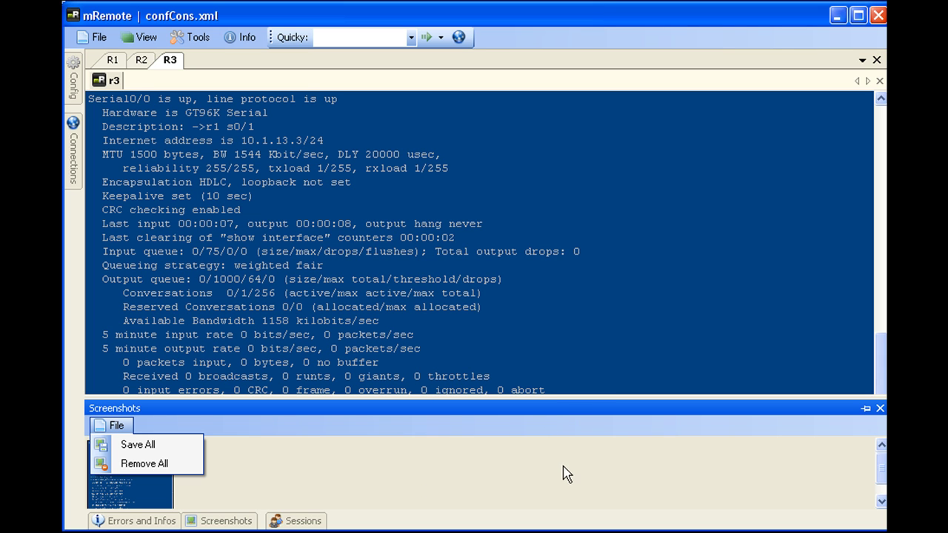
click(592, 352)
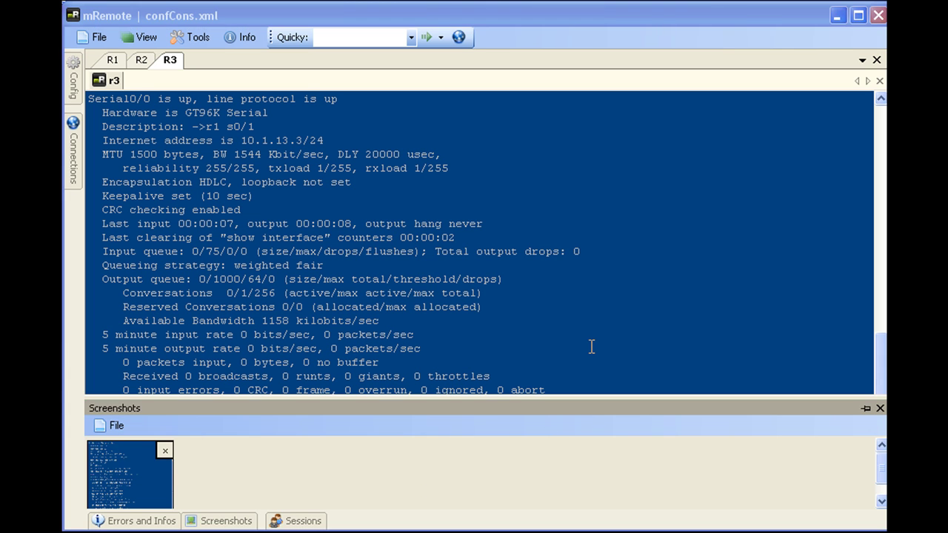
click(126, 481)
right_click(598, 228)
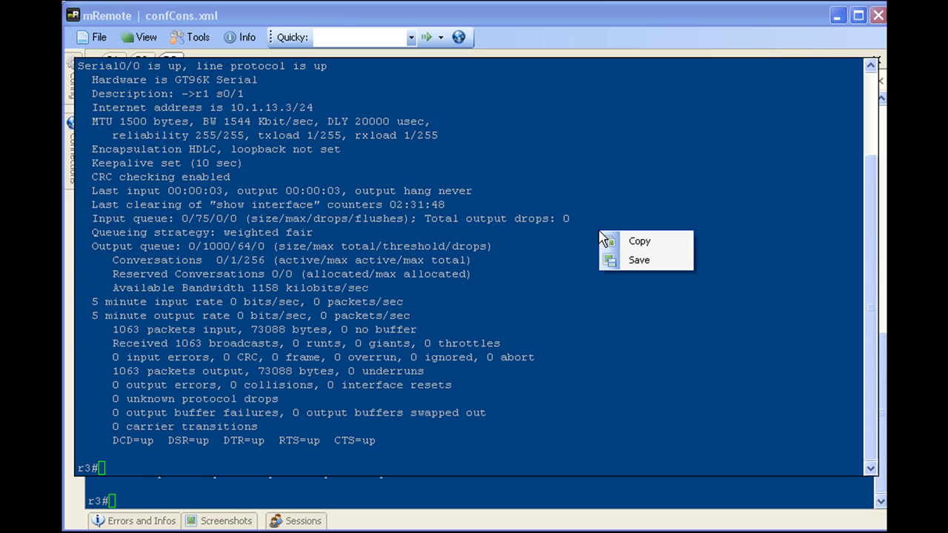
click(656, 261)
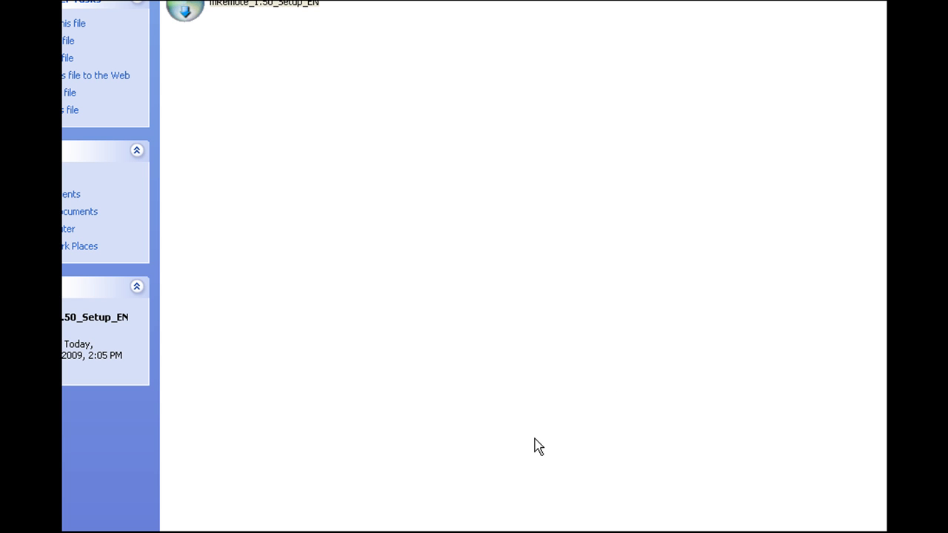
Relaunch mRemote from the Start menu, bringing up its Components Check
key(super)
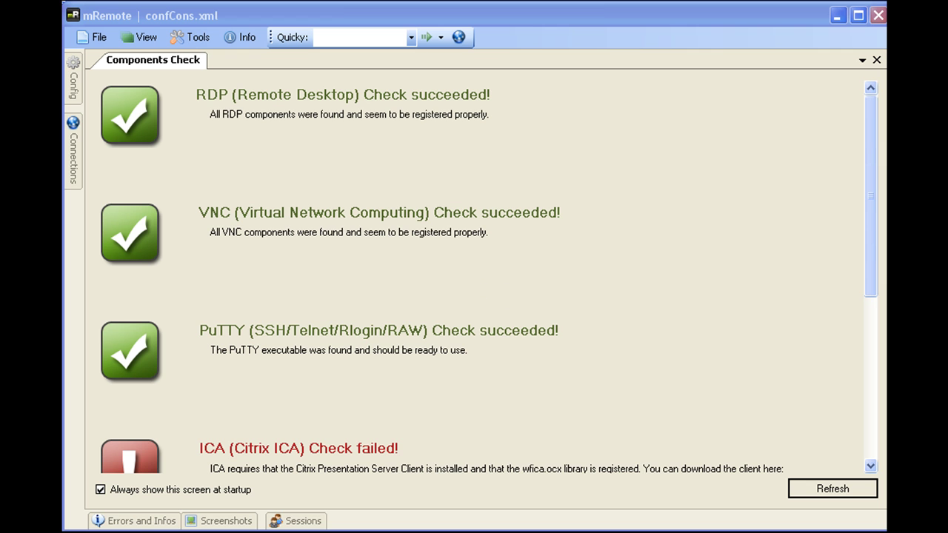
drag(874, 141, 867, 105)
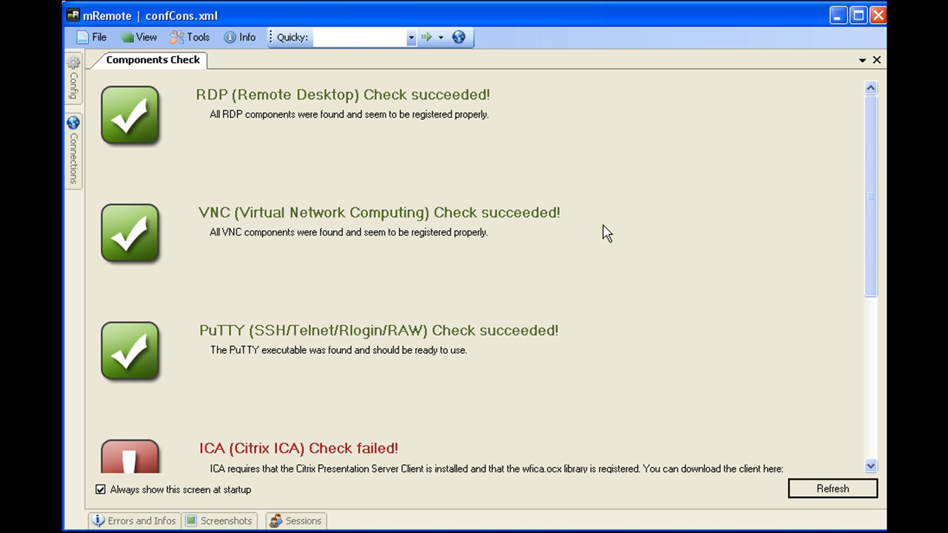
Reopen the saved r1, r2 and r3 console sessions from the pinned Connections panel, then hide it
mouse_move(76, 167)
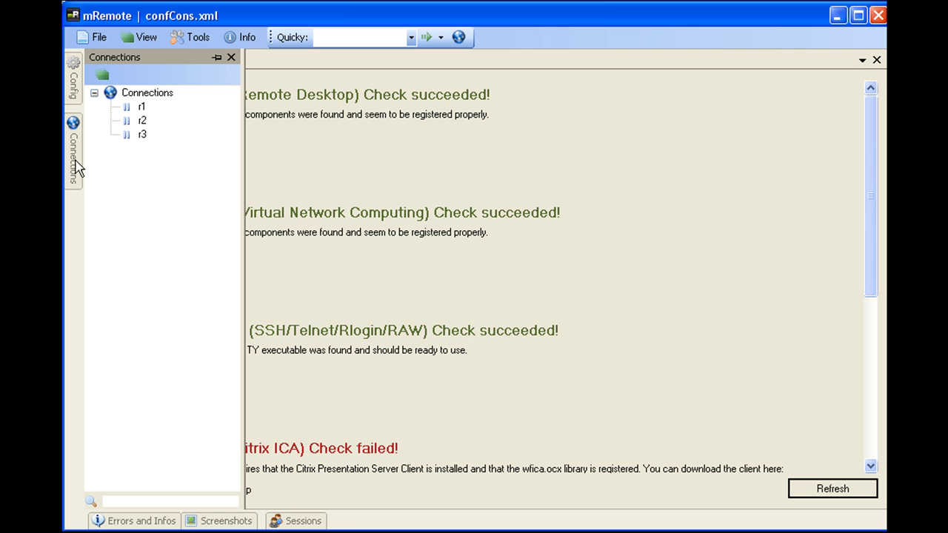
click(216, 57)
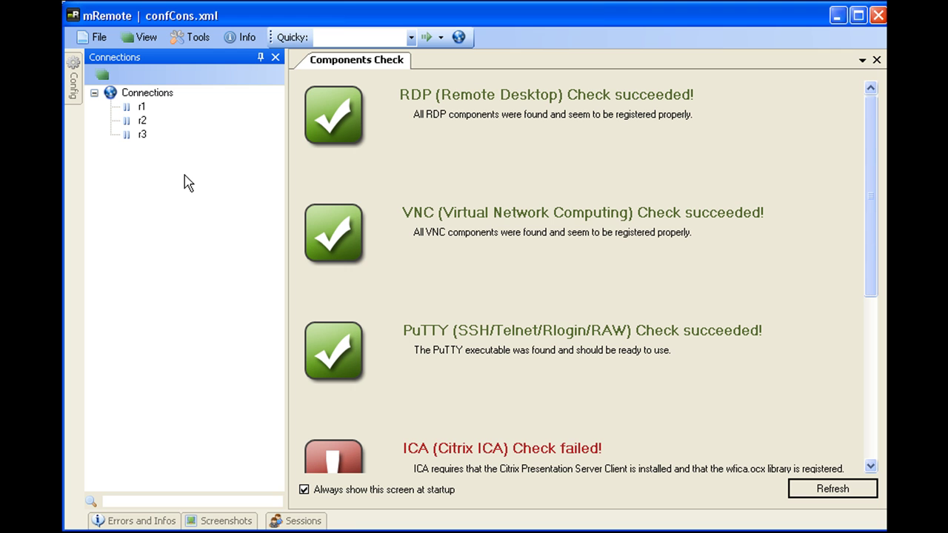
double_click(140, 106)
double_click(142, 120)
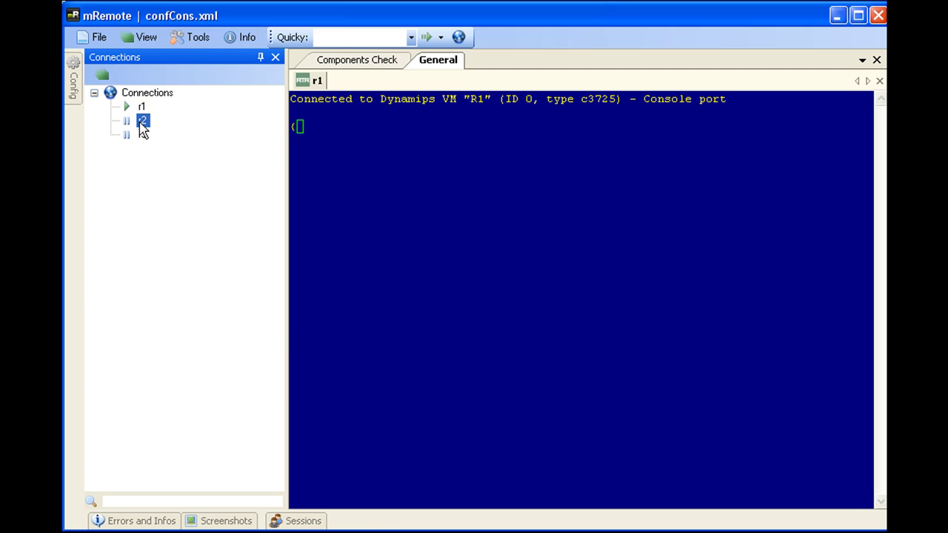
click(143, 136)
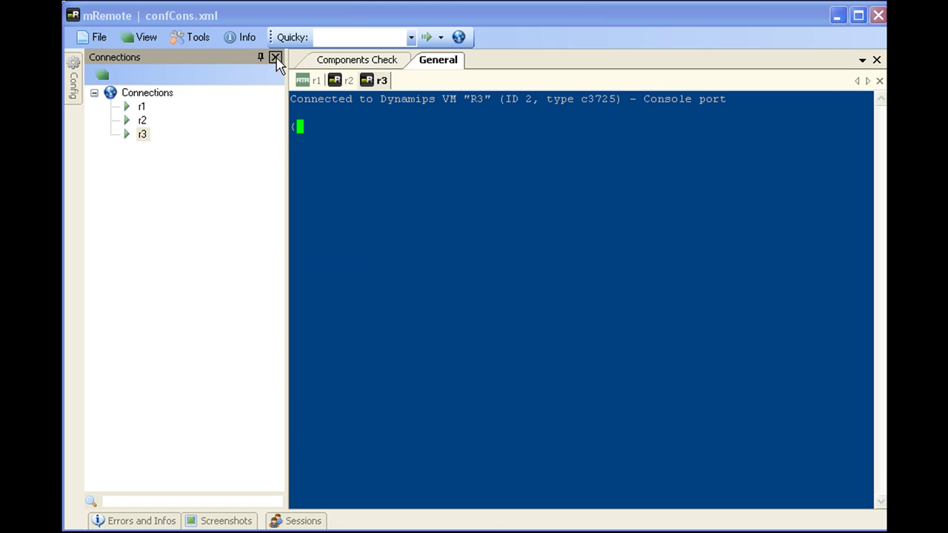
click(274, 58)
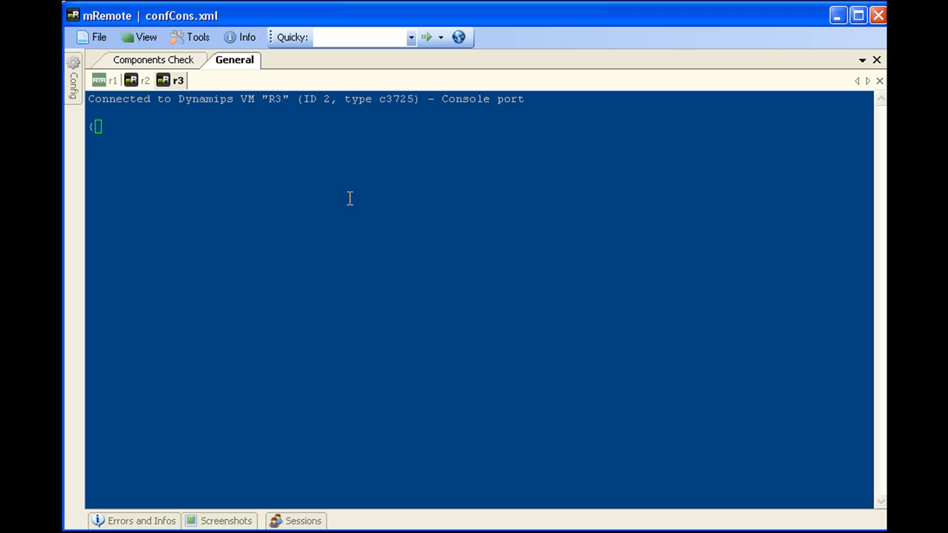
Focus the r3 console and press Enter to get a fresh r3# prompt
click(408, 218)
key(Return)
key(Return)
key(Return)
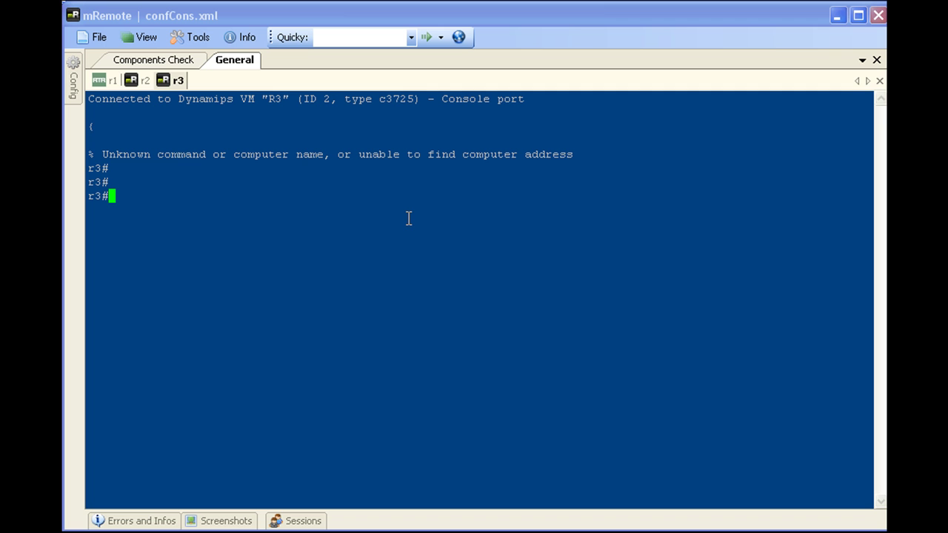
click(705, 422)
click(495, 18)
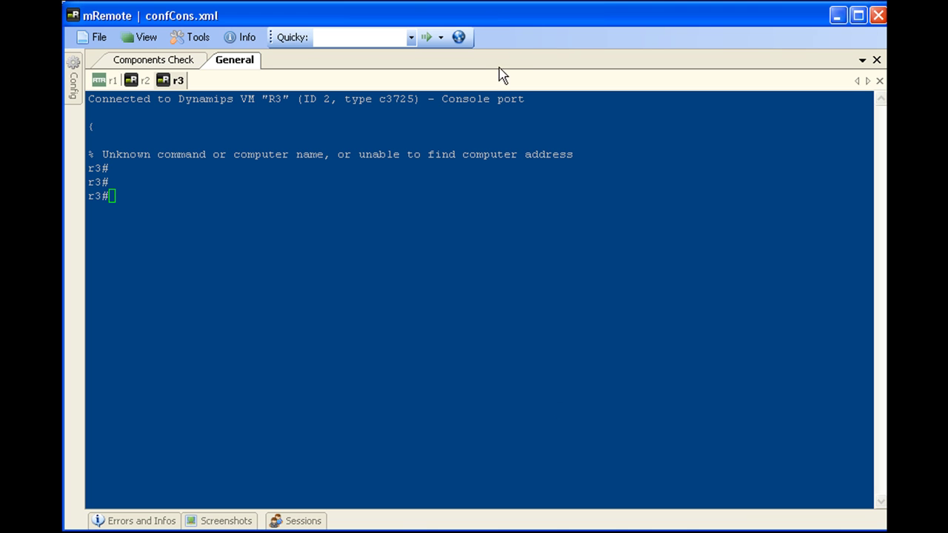